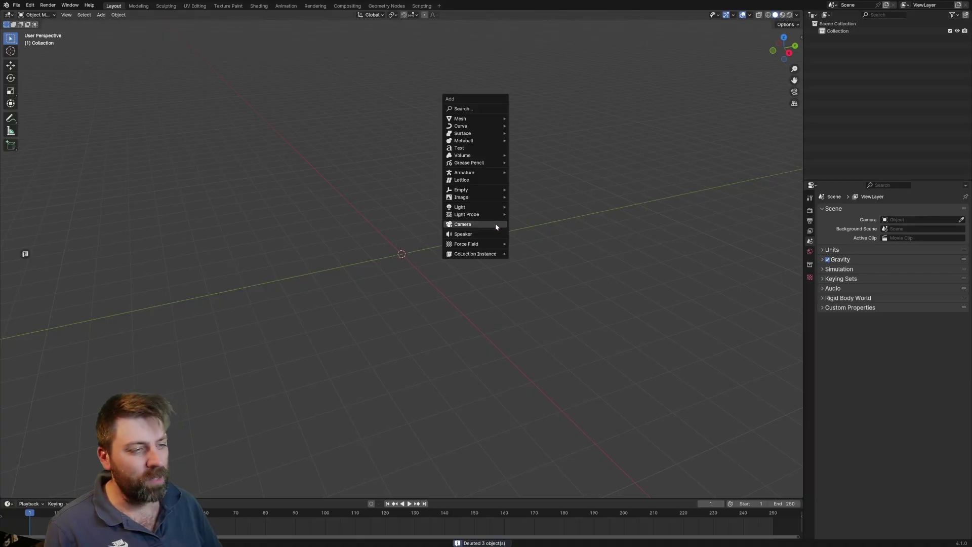
# Step: Add a plane, scale it up greatly and subdivide it three times into a dense grid
pyautogui.moveTo(482, 117)
pyautogui.click(529, 123)
pyautogui.press('Tab')
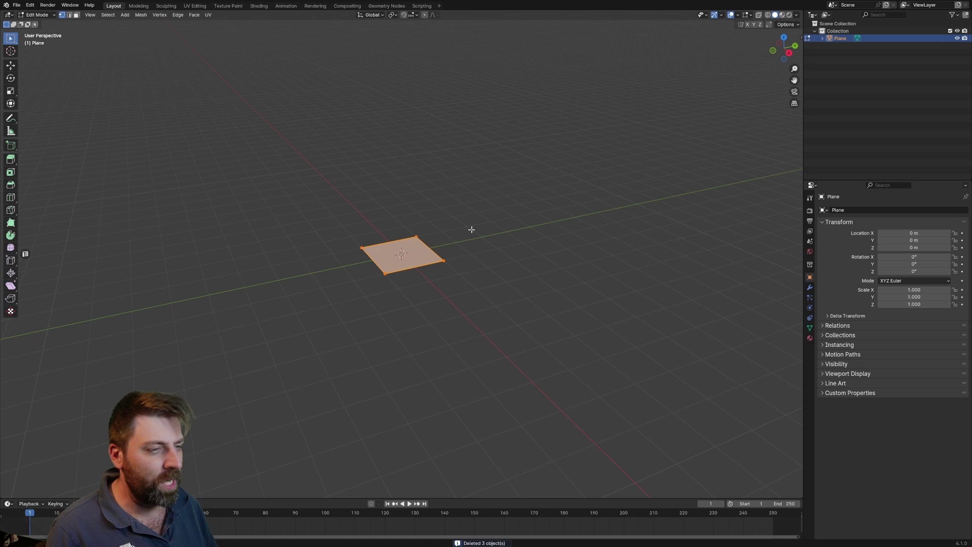
pyautogui.press('s')
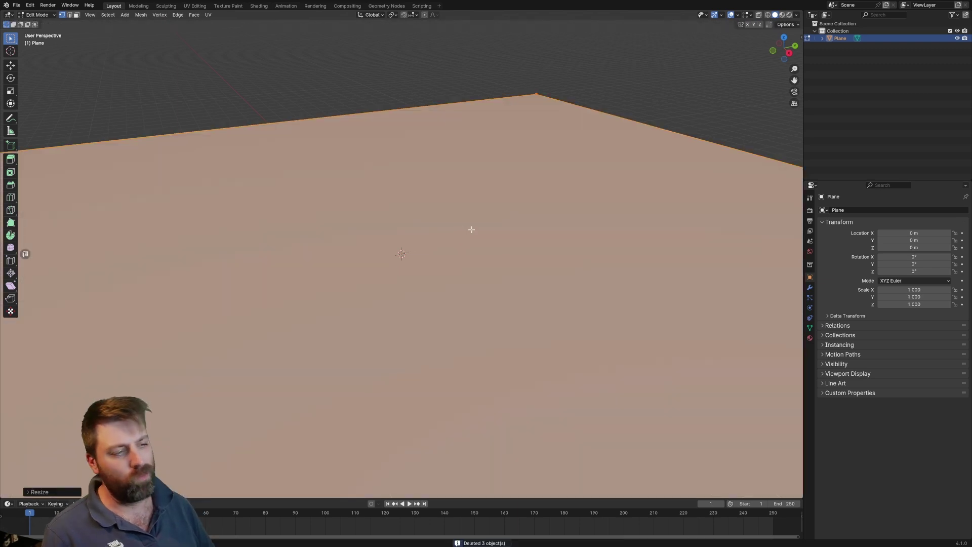
pyautogui.click(463, 281)
pyautogui.rightClick(463, 282)
pyautogui.click(464, 282)
pyautogui.rightClick(454, 290)
pyautogui.click(454, 291)
pyautogui.rightClick(454, 293)
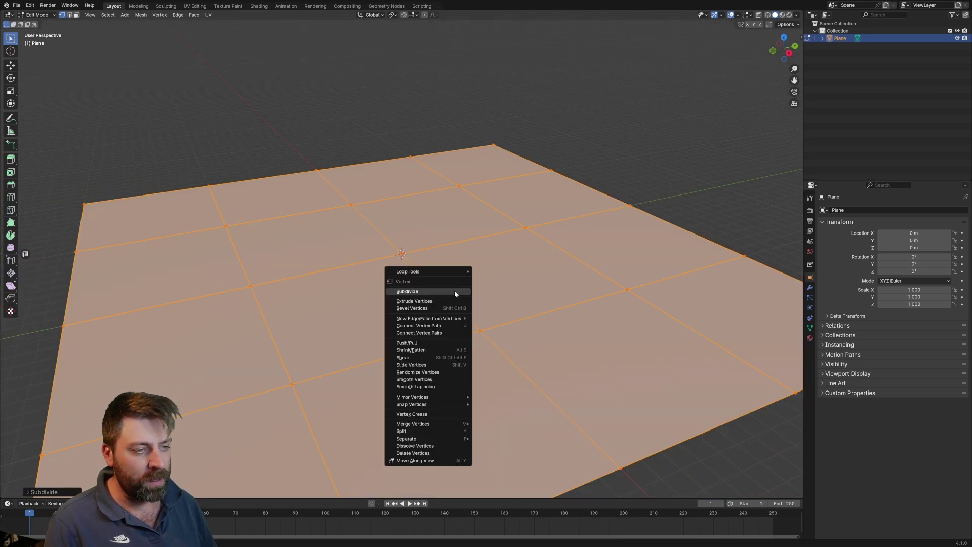
pyautogui.click(454, 291)
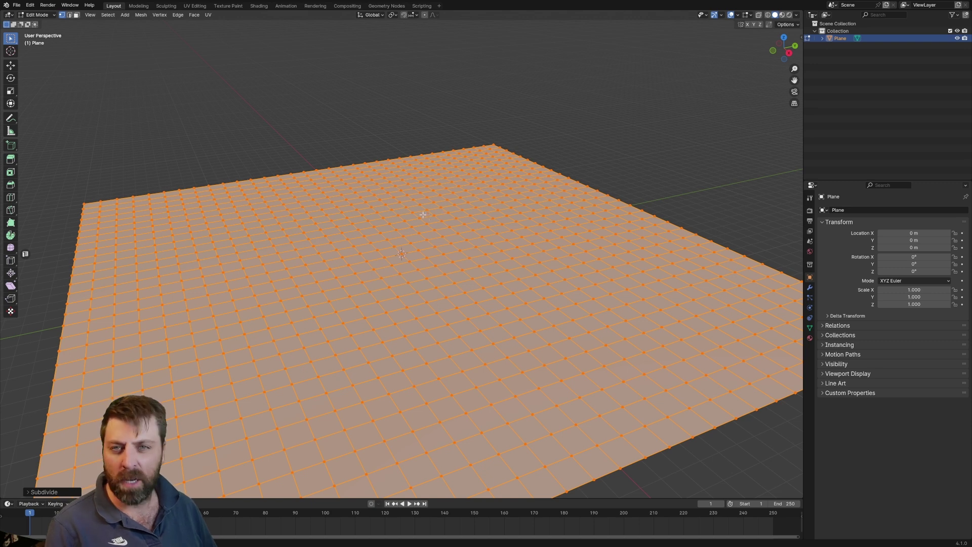
# Step: Select five vertices along the far edge of the plane
pyautogui.click(361, 157)
pyautogui.click(237, 181)
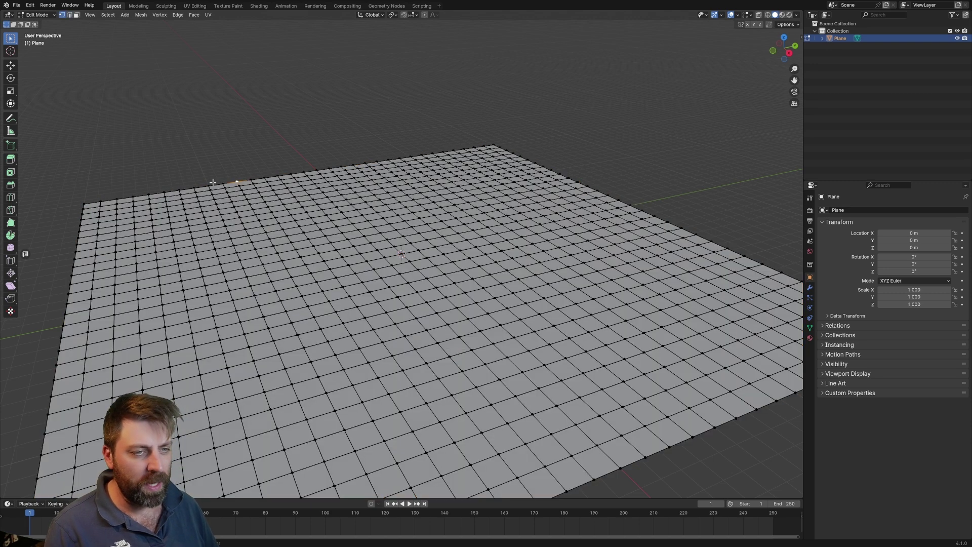
pyautogui.keyDown('shift'); pyautogui.click(165, 197); pyautogui.keyUp('shift')
pyautogui.keyDown('shift'); pyautogui.click(136, 241); pyautogui.keyUp('shift')
pyautogui.keyDown('shift'); pyautogui.click(444, 168); pyautogui.keyUp('shift')
pyautogui.keyDown('shift'); pyautogui.click(535, 164); pyautogui.keyUp('shift')
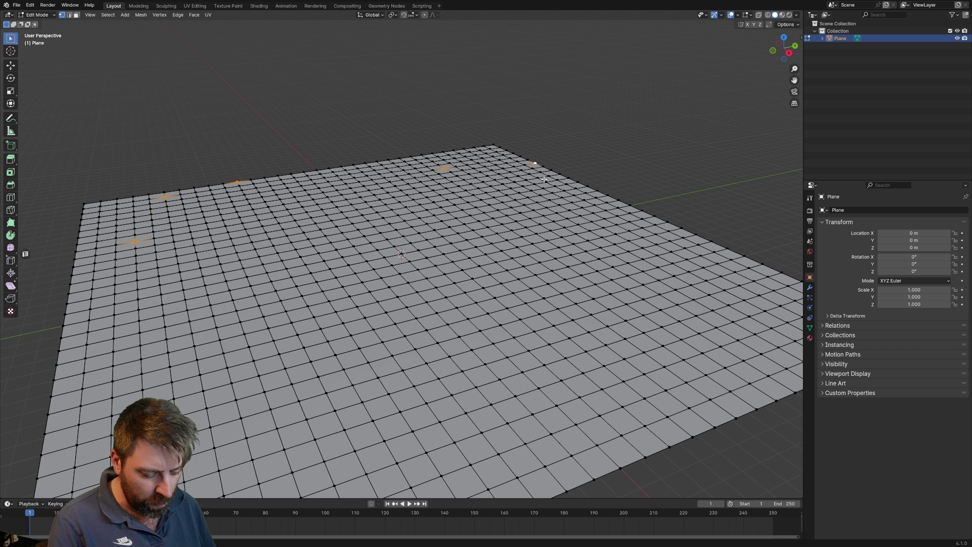
# Step: Raise the vertices into hills with proportional editing, then smooth with Ctrl+2 subdivision
pyautogui.press('o')
pyautogui.press('g')
pyautogui.press('z')
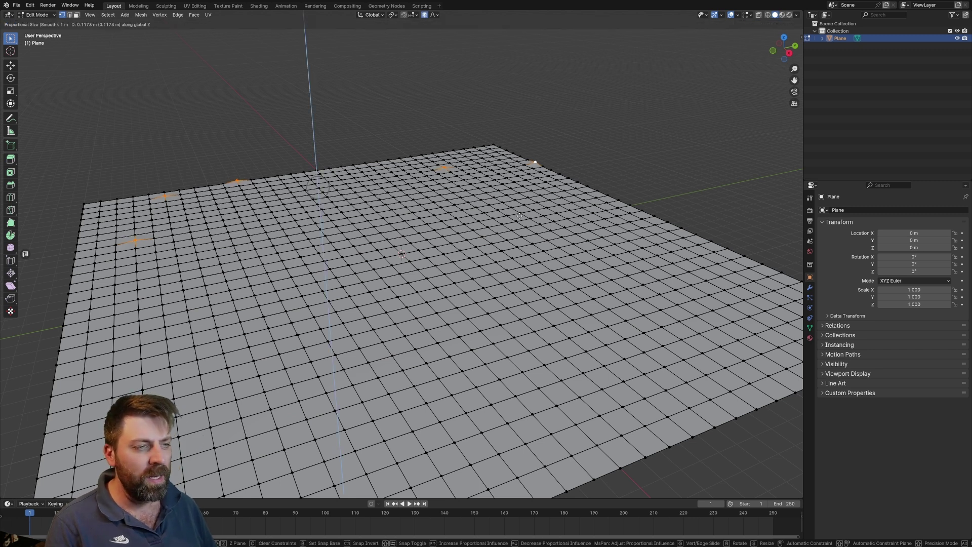
pyautogui.scroll(-5, 514, 210)
pyautogui.scroll(5, 517, 210)
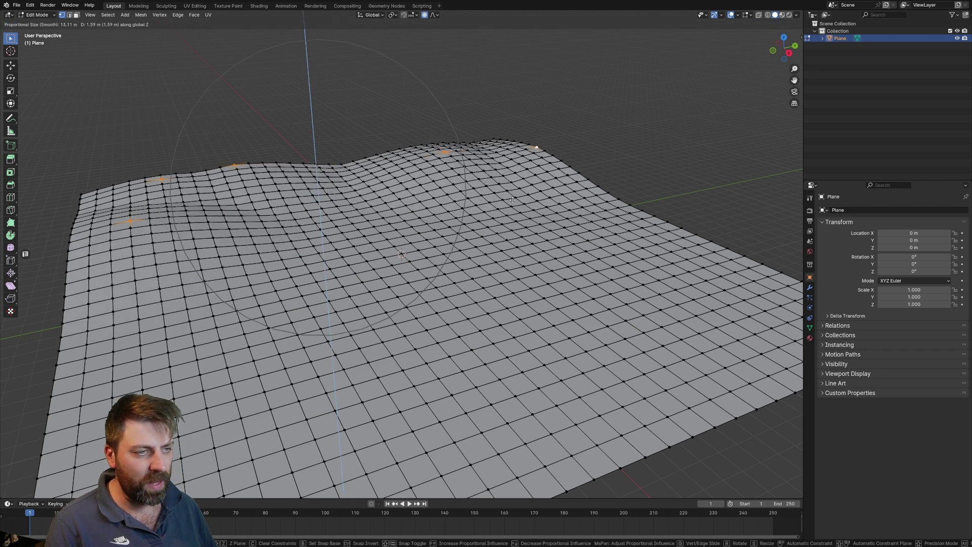
pyautogui.click(513, 202)
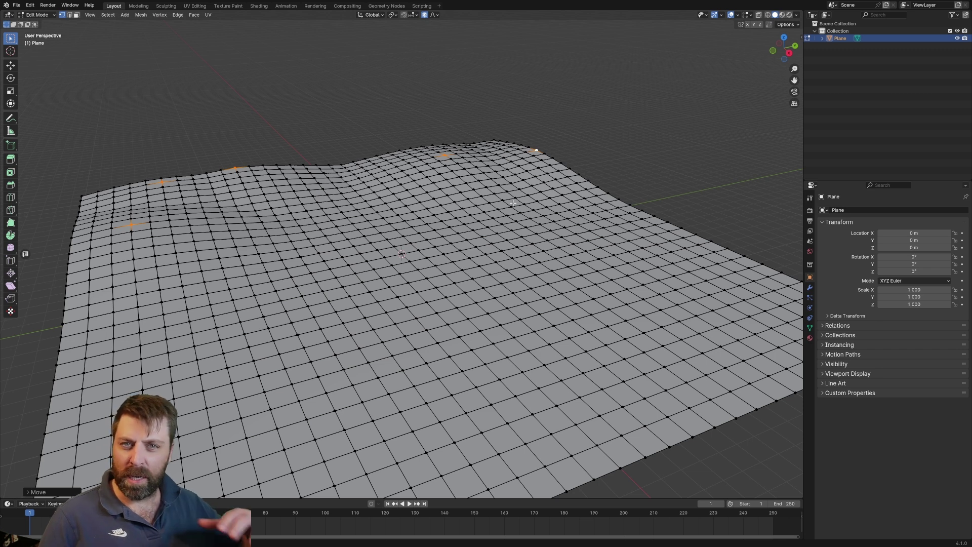
pyautogui.hotkey('ctrl', '2')
pyautogui.press('Tab')
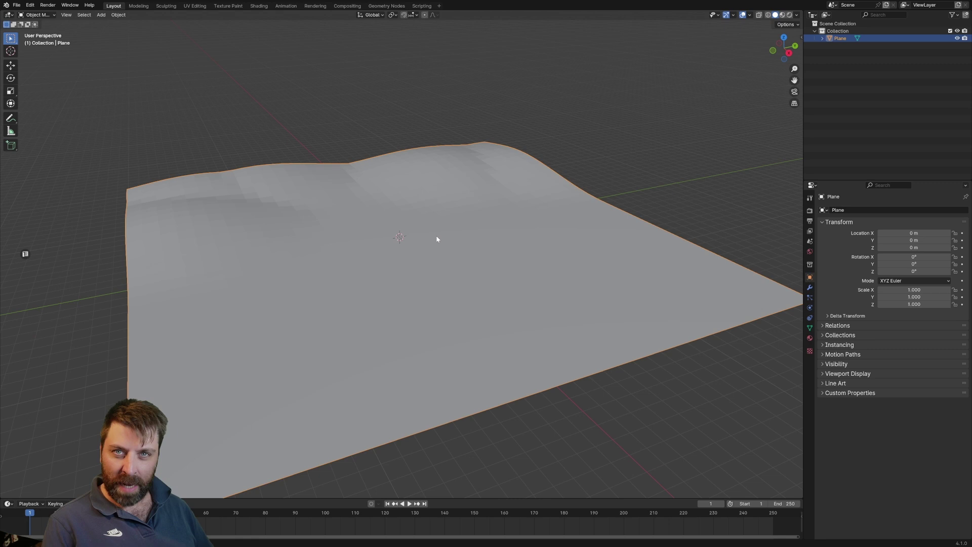
# Step: Set the Plane as the emitter in the Geo-Scatter side panel
pyautogui.press('n')
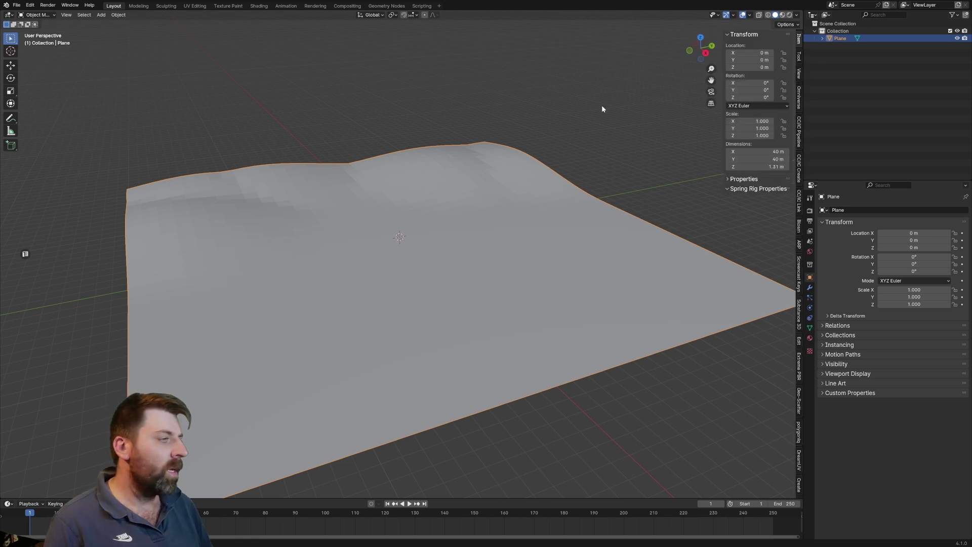
pyautogui.click(798, 405)
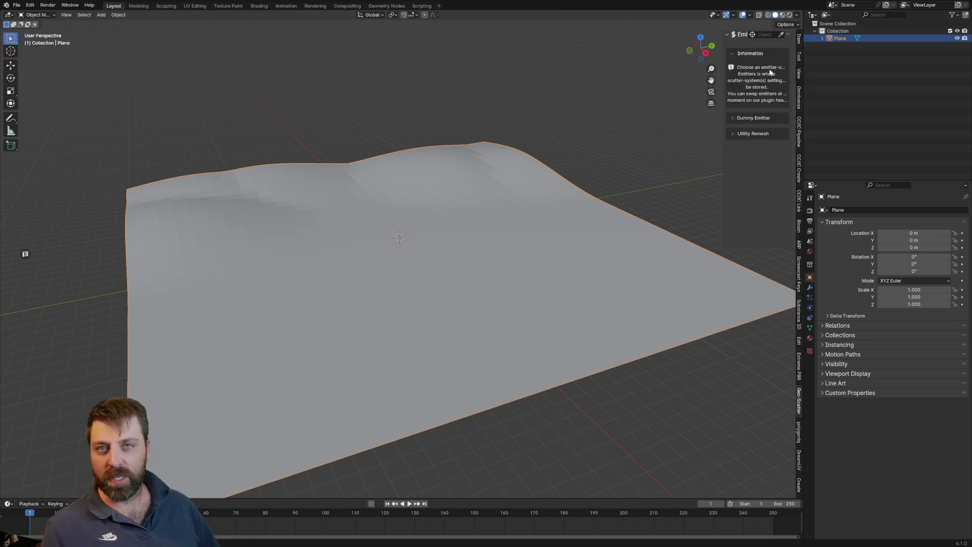
pyautogui.click(781, 34)
pyautogui.click(530, 204)
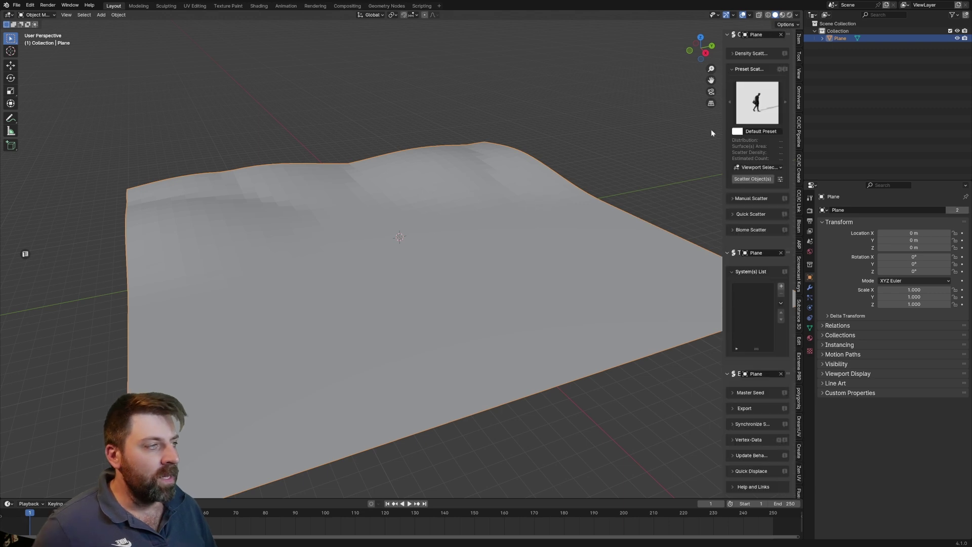
# Step: Choose the 11 Pattern scatter preset and expand the Biome Scatter options
pyautogui.click(760, 105)
pyautogui.click(590, 193)
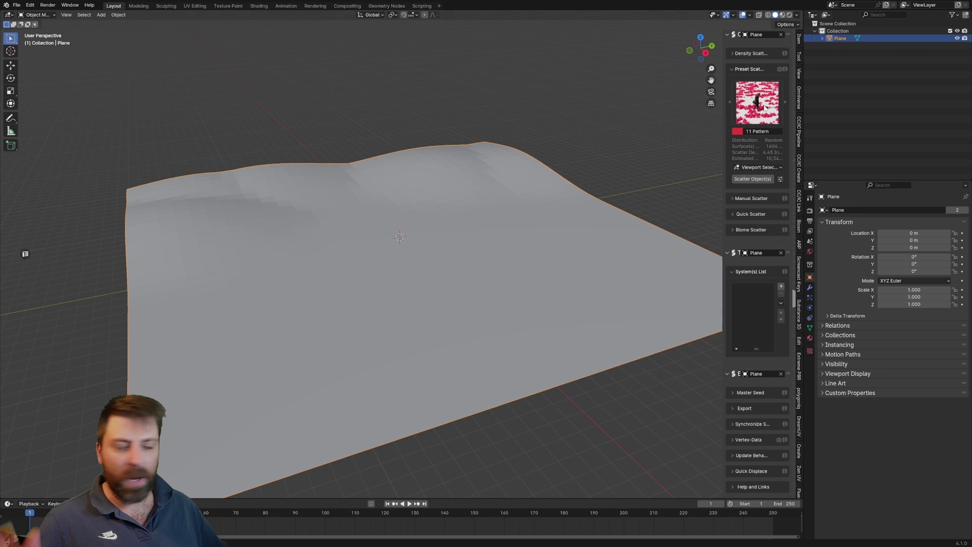
pyautogui.click(759, 231)
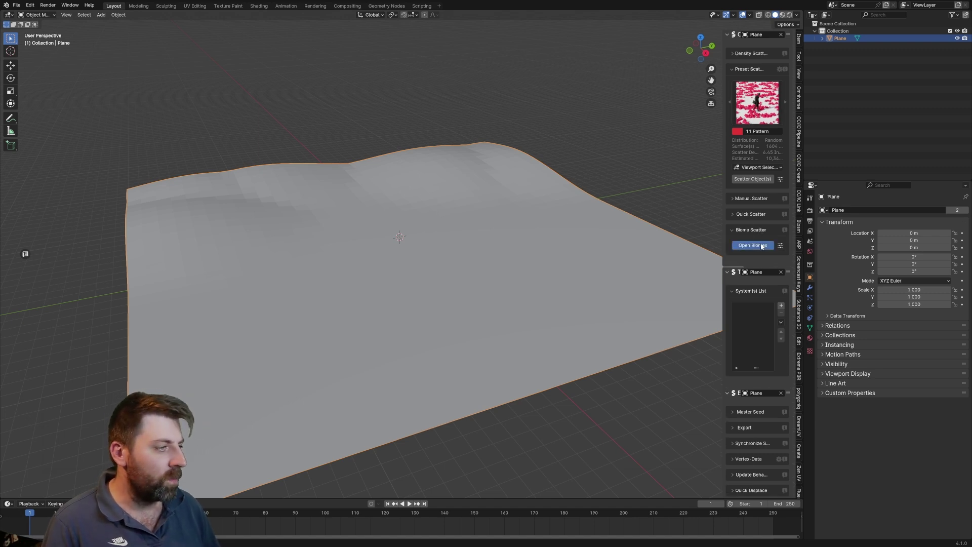
# Step: Import the first Coniferous Biome from the biome library and orbit to a top view
pyautogui.click(762, 246)
pyautogui.scroll(-8, 161, 233)
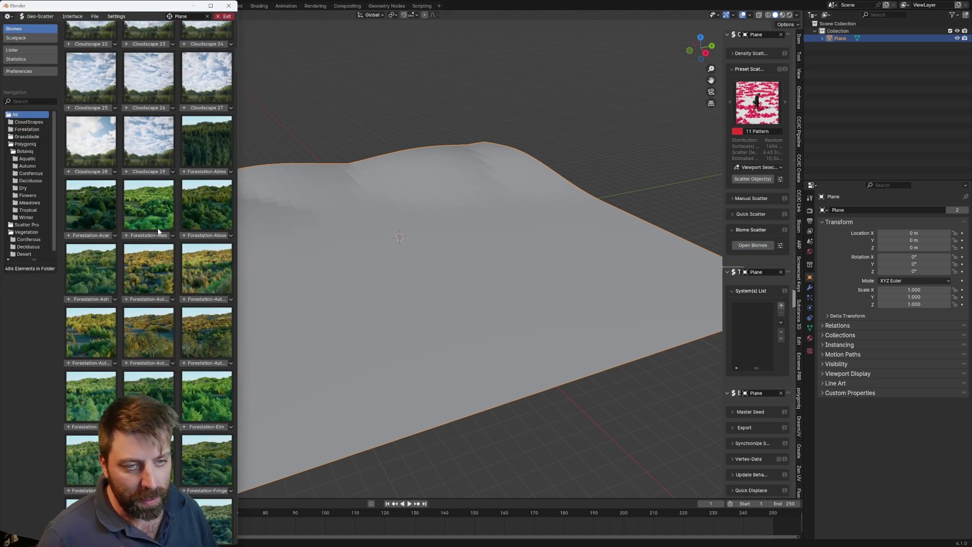
pyautogui.click(31, 173)
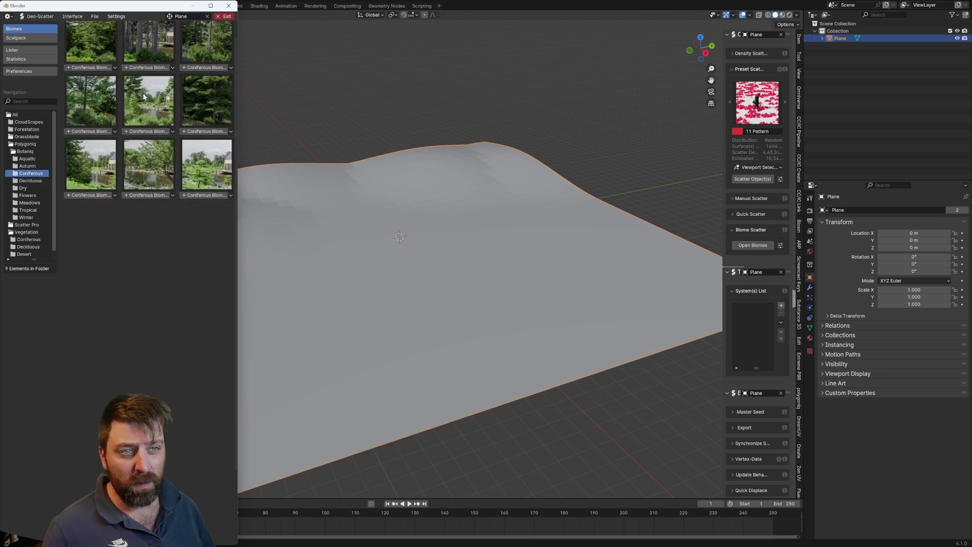
pyautogui.scroll(2, 145, 75)
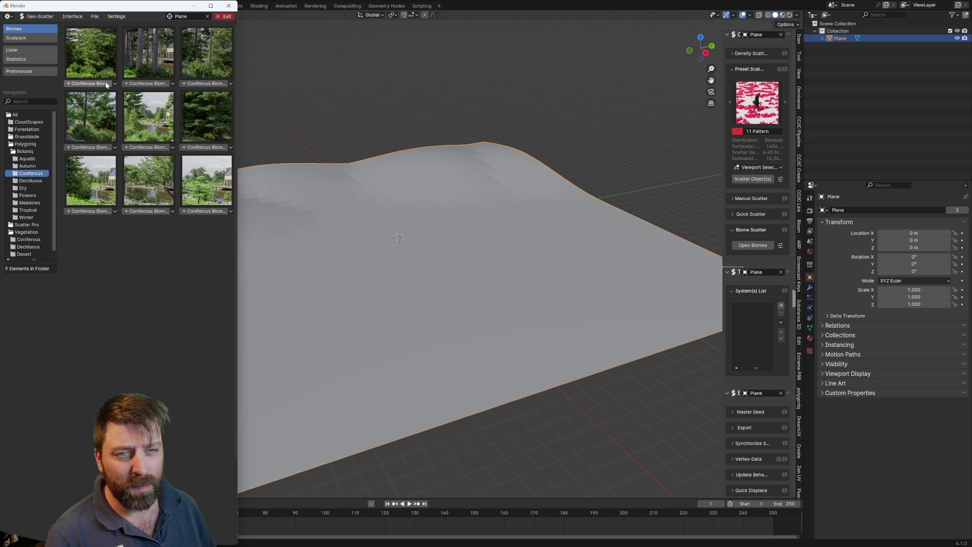
pyautogui.click(91, 83)
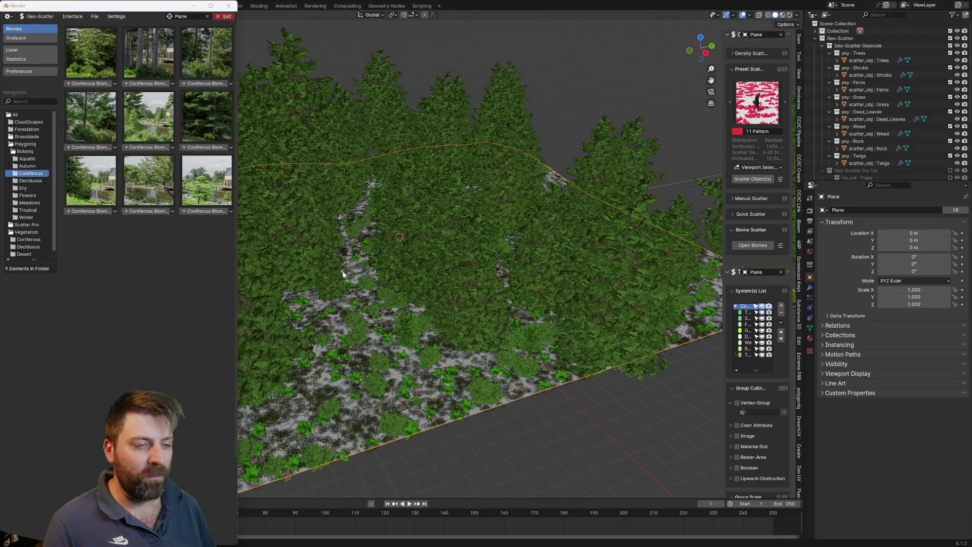
pyautogui.scroll(5, 421, 267)
pyautogui.moveTo(418, 273); pyautogui.dragTo(501, 304, button='middle')
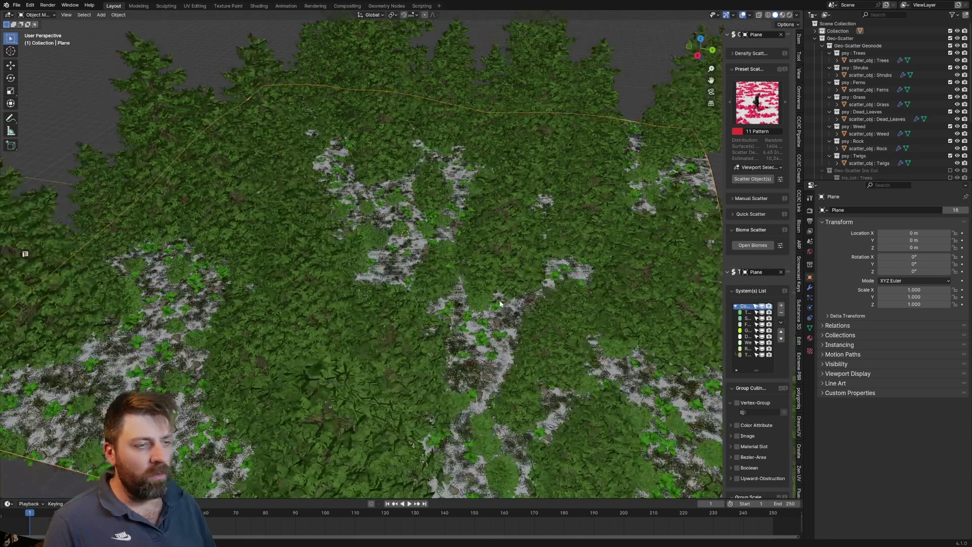
# Step: Open the polygoniq asset browser in the viewport area, filtered to traffiq Sports-cars
pyautogui.scroll(-4, 801, 403)
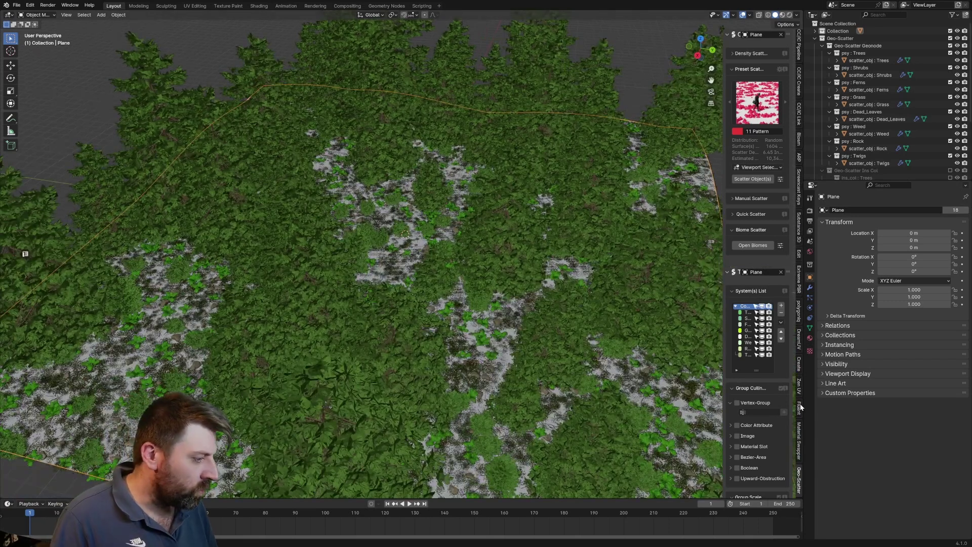
pyautogui.click(799, 315)
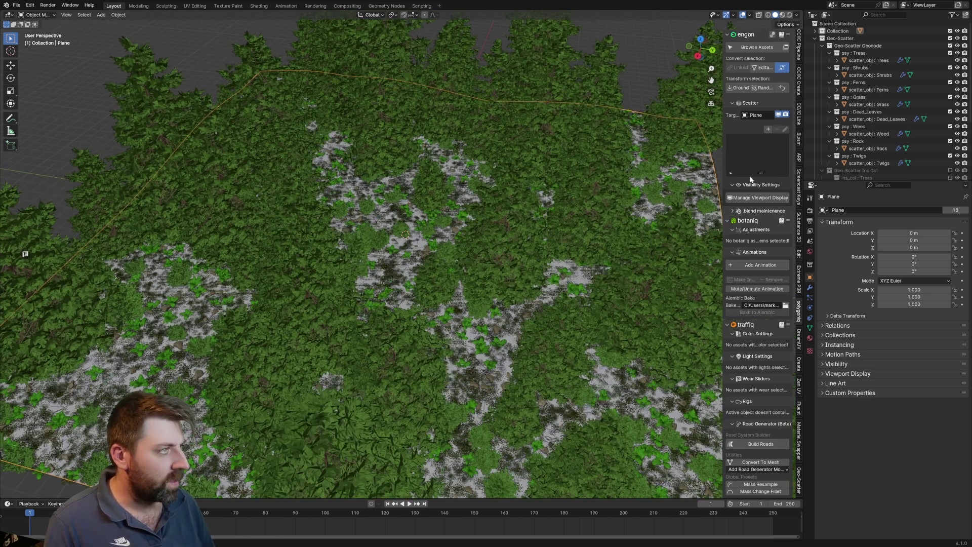
pyautogui.click(760, 48)
pyautogui.click(359, 149)
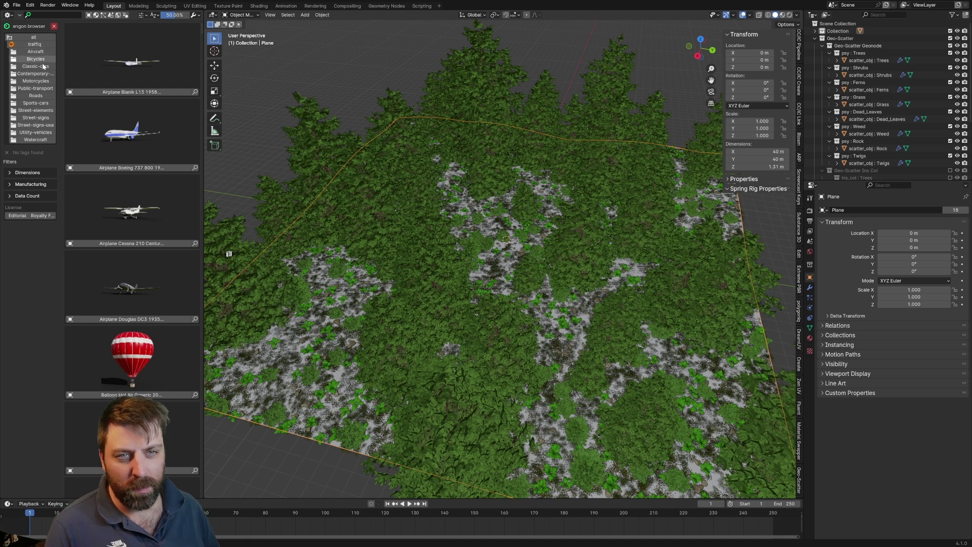
pyautogui.click(40, 102)
pyautogui.scroll(-5, 152, 319)
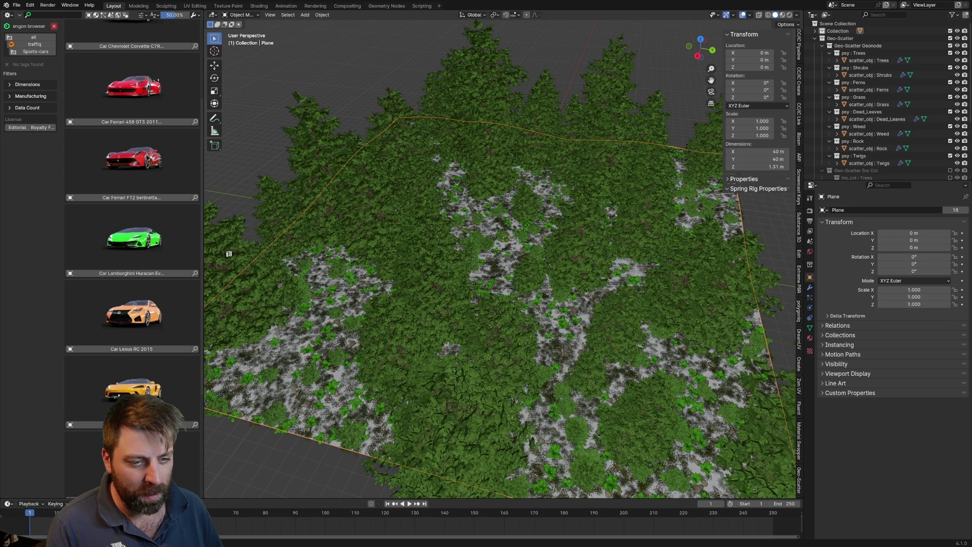
# Step: Add the yellow McLaren sports car to the forest and select it
pyautogui.click(133, 390)
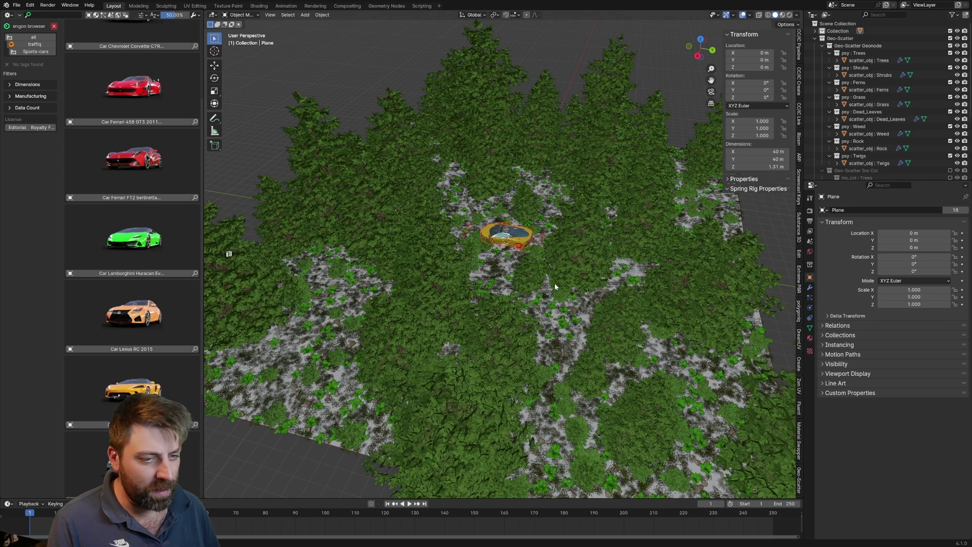
pyautogui.scroll(8, 555, 286)
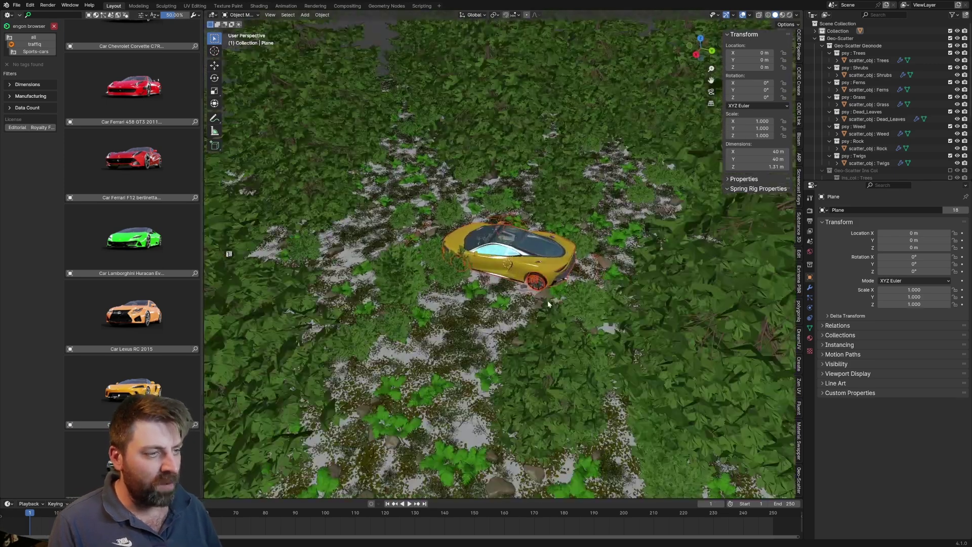
pyautogui.click(517, 225)
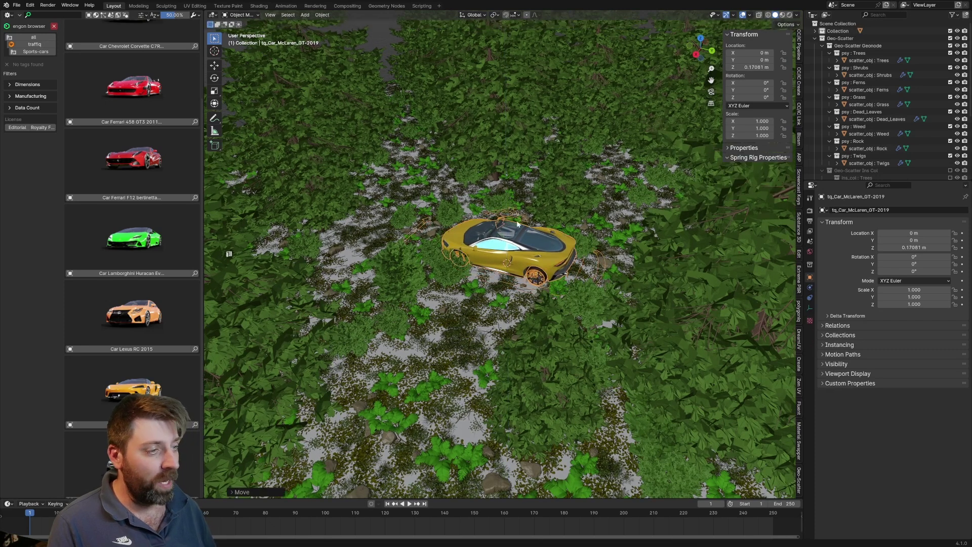
# Step: Widen the polygoniq panel, convert the car to Editable, and close the asset browser
pyautogui.click(798, 320)
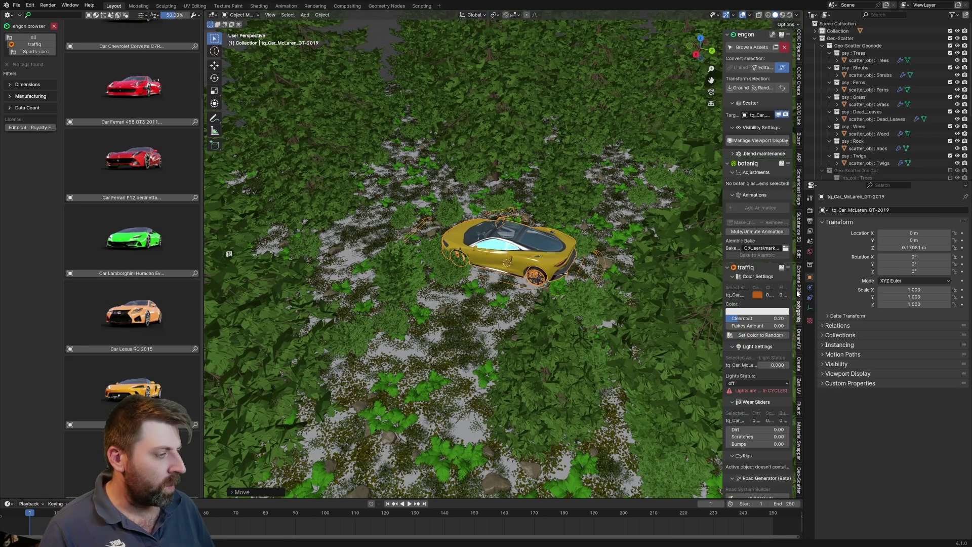
pyautogui.scroll(-3, 758, 334)
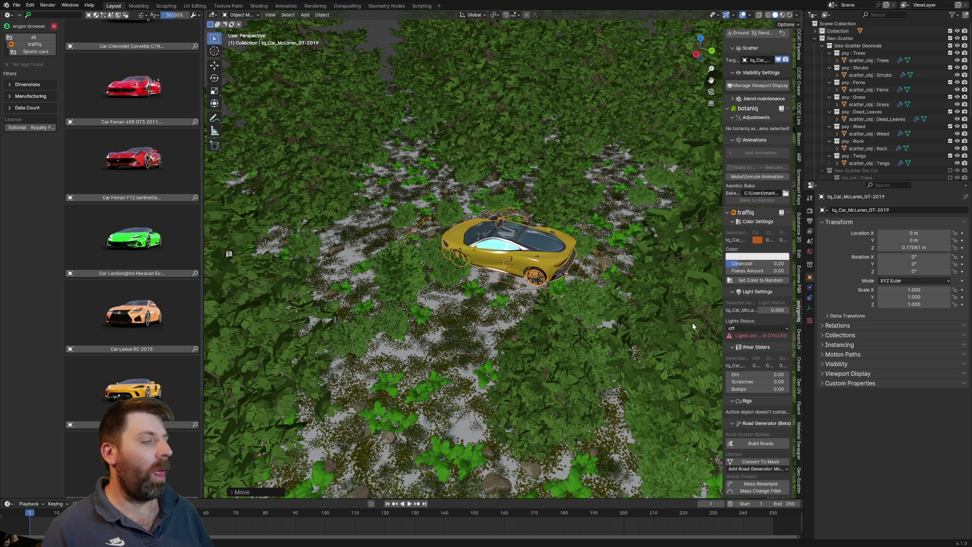
pyautogui.scroll(3, 729, 144)
pyautogui.moveTo(724, 144); pyautogui.dragTo(668, 165)
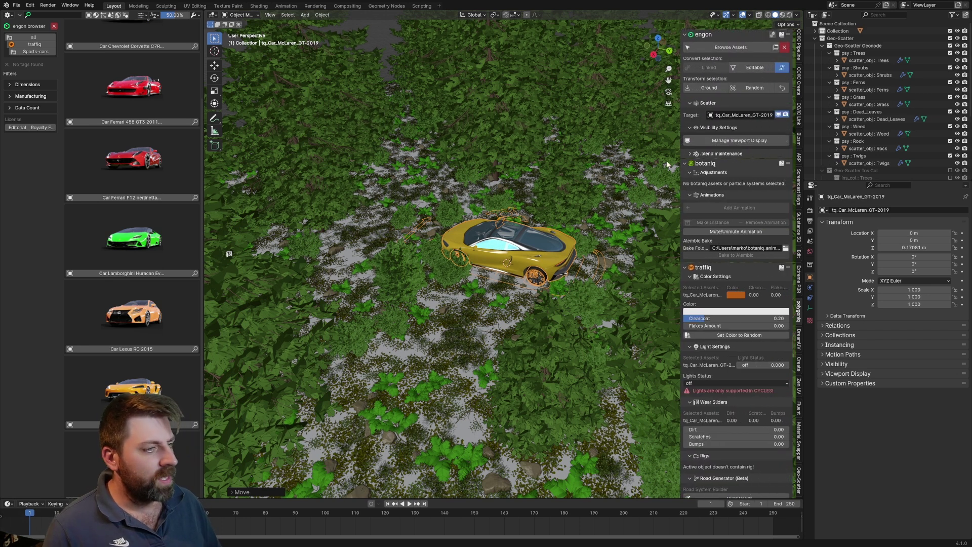
pyautogui.click(755, 69)
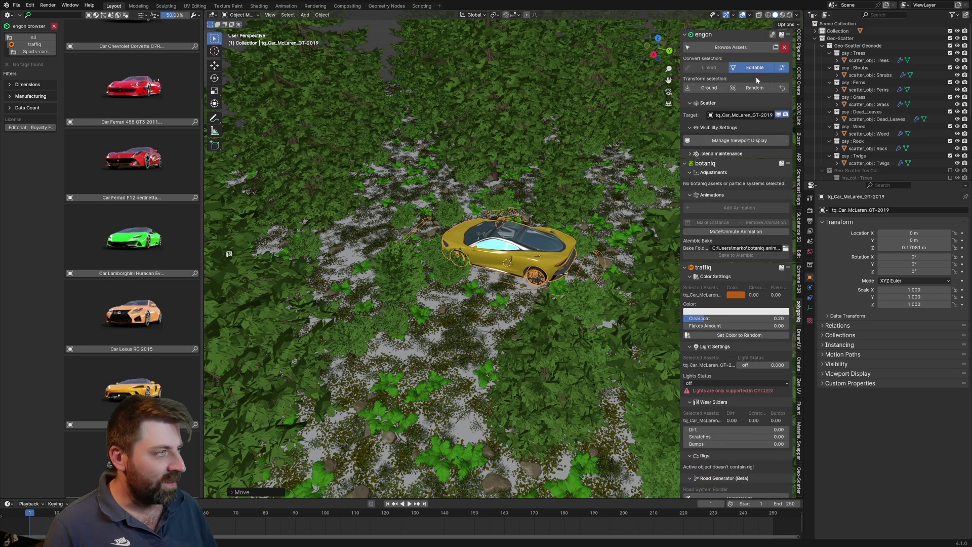
pyautogui.moveTo(209, 9); pyautogui.dragTo(126, 102)
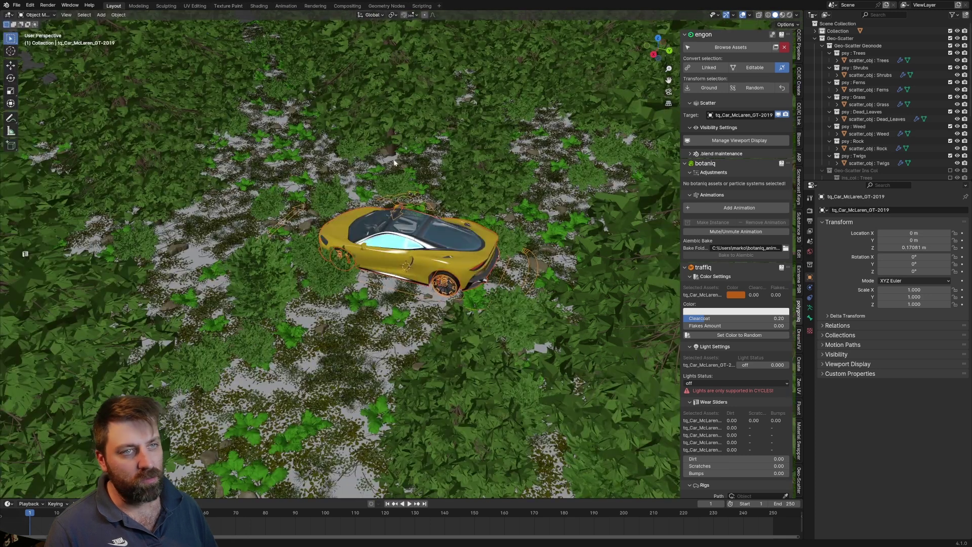
# Step: Pick the Plane as the rig's Ground object and apply it to all ground sensors
pyautogui.scroll(-10, 709, 223)
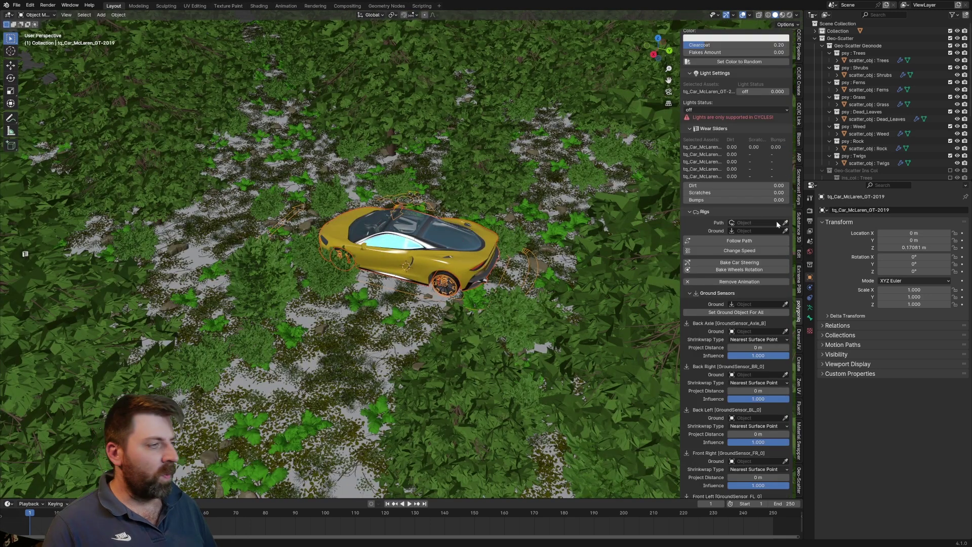
pyautogui.click(785, 230)
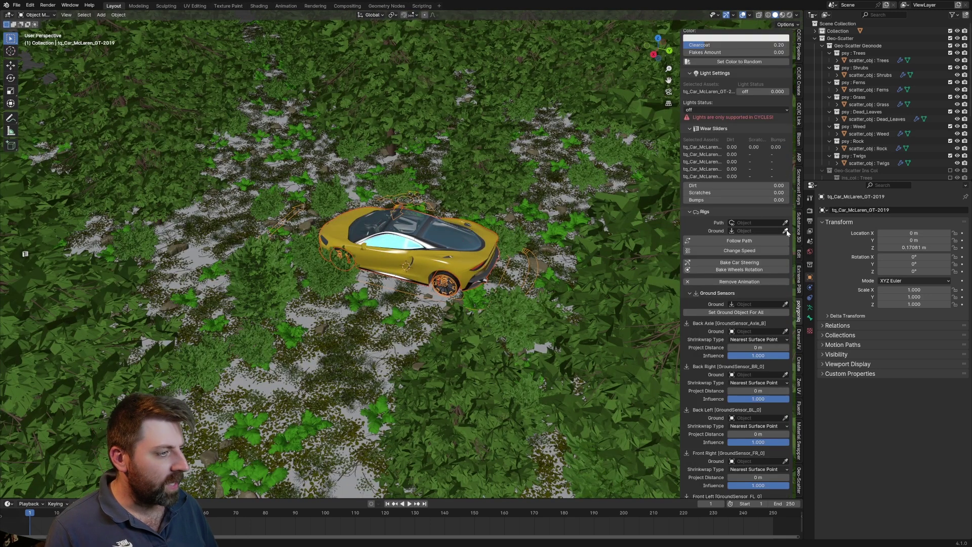
pyautogui.click(373, 337)
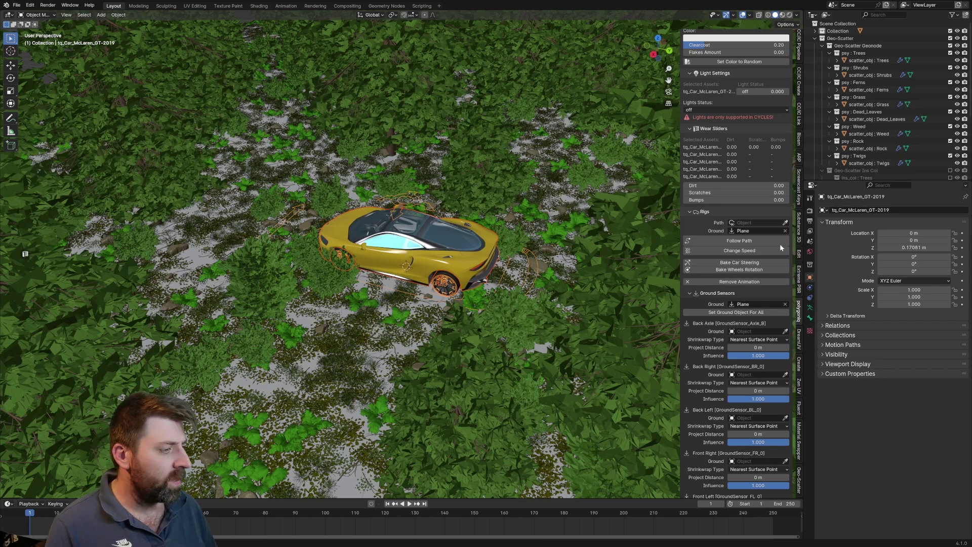
pyautogui.click(750, 312)
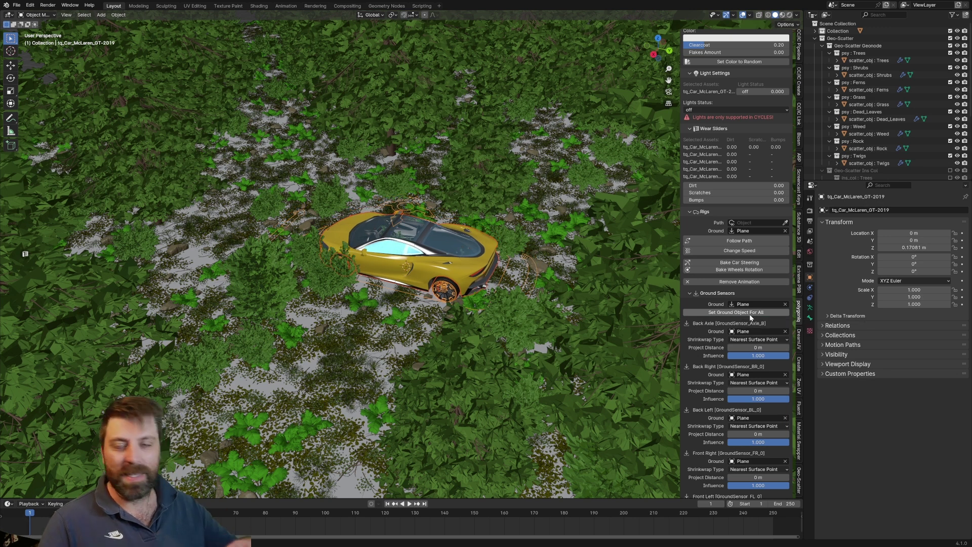
# Step: Switch the render engine to Cycles with GPU Compute as the device
pyautogui.click(810, 211)
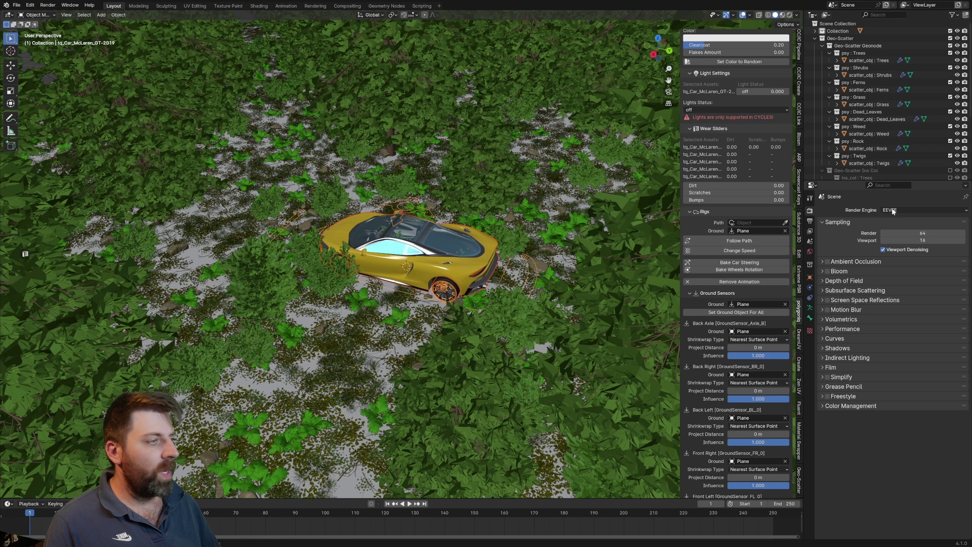
pyautogui.click(907, 210)
pyautogui.click(899, 234)
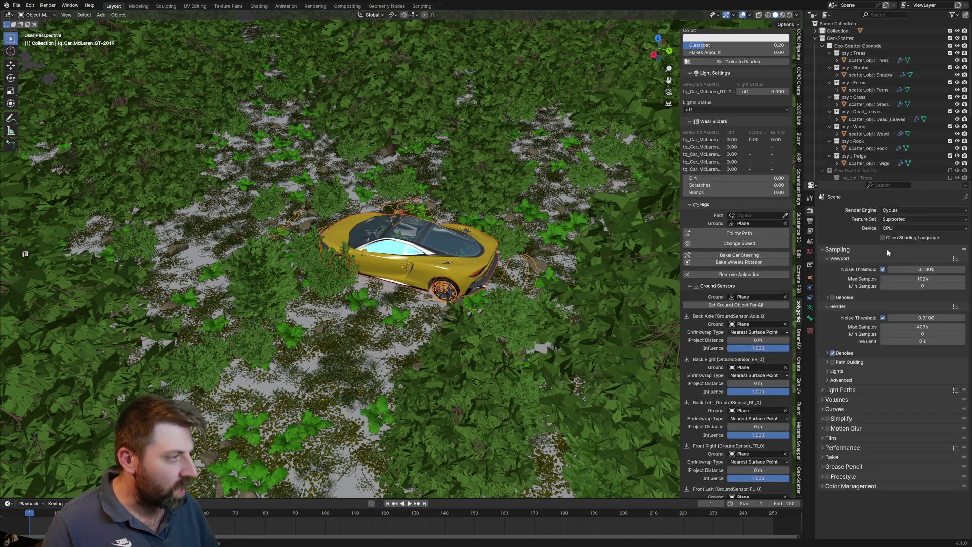
pyautogui.click(892, 228)
pyautogui.click(894, 243)
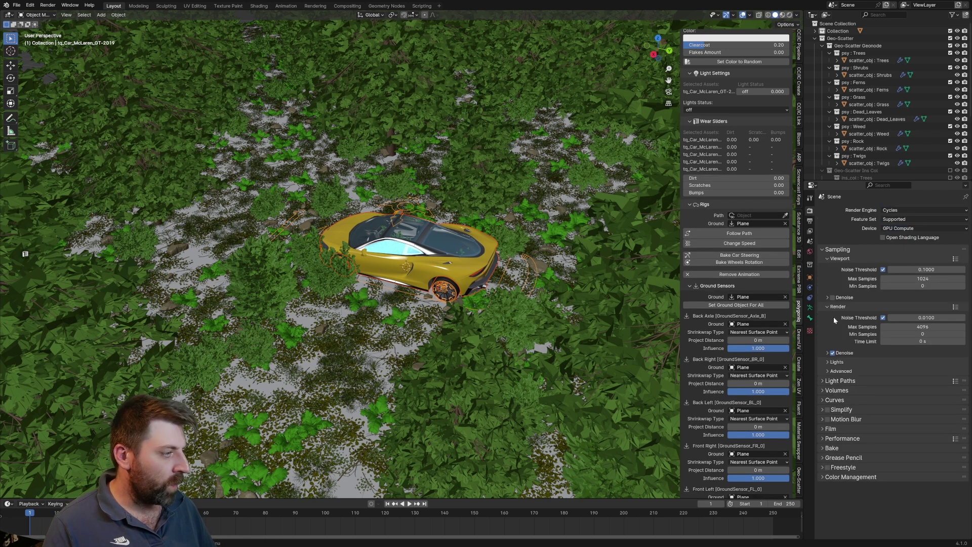
# Step: Set max samples to 32 viewport and 64 render, with a 0.05 noise threshold
pyautogui.click(907, 278)
pyautogui.write('32')
pyautogui.press('Return')
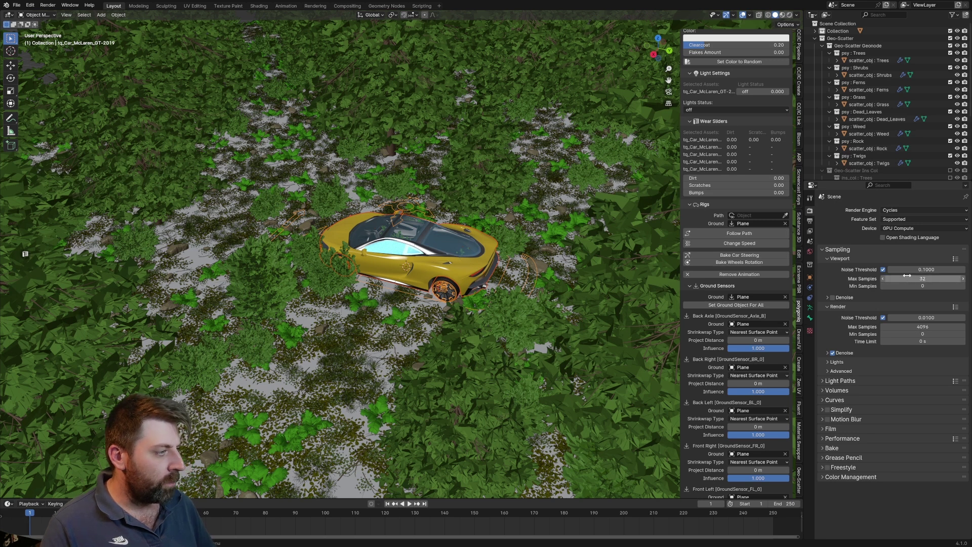
pyautogui.click(915, 327)
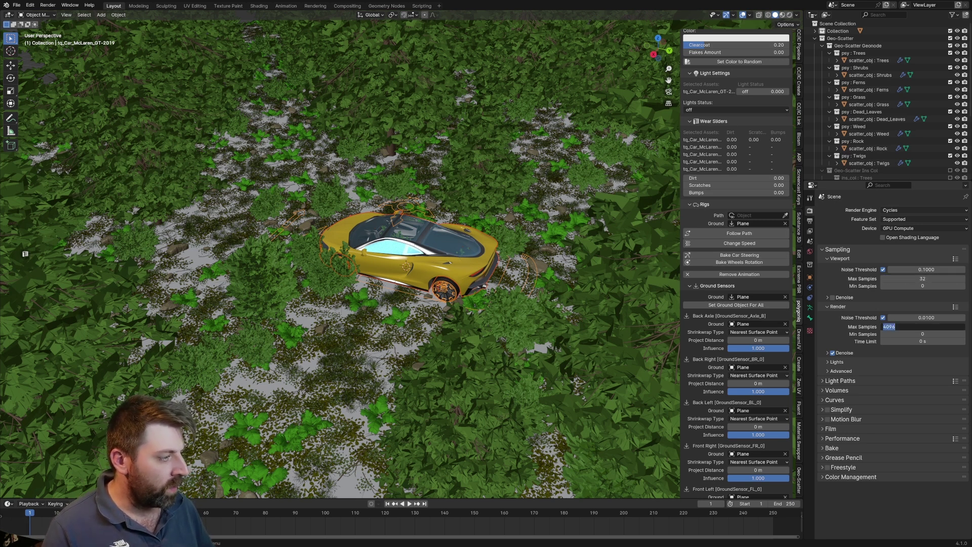
pyautogui.write('64')
pyautogui.press('Return')
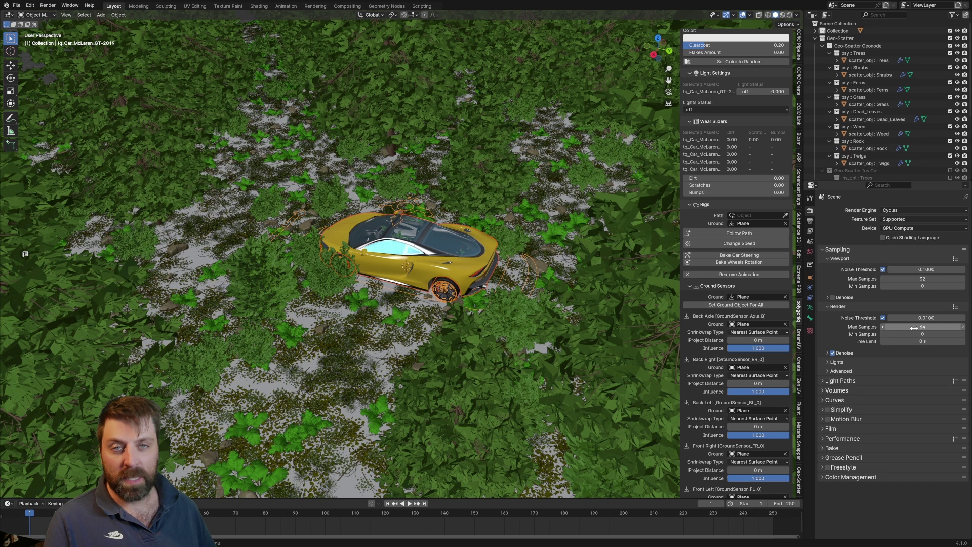
pyautogui.click(917, 317)
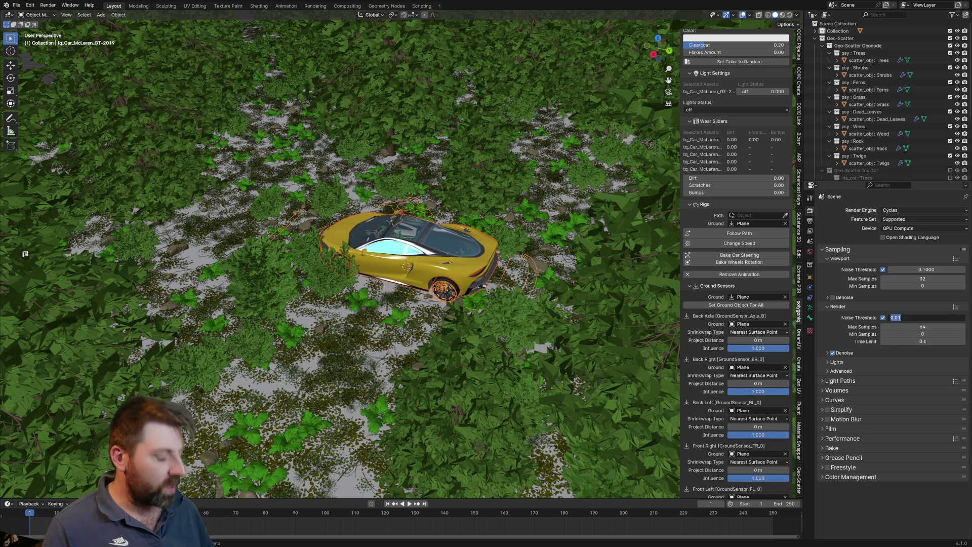
pyautogui.write('0.05')
pyautogui.press('Return')
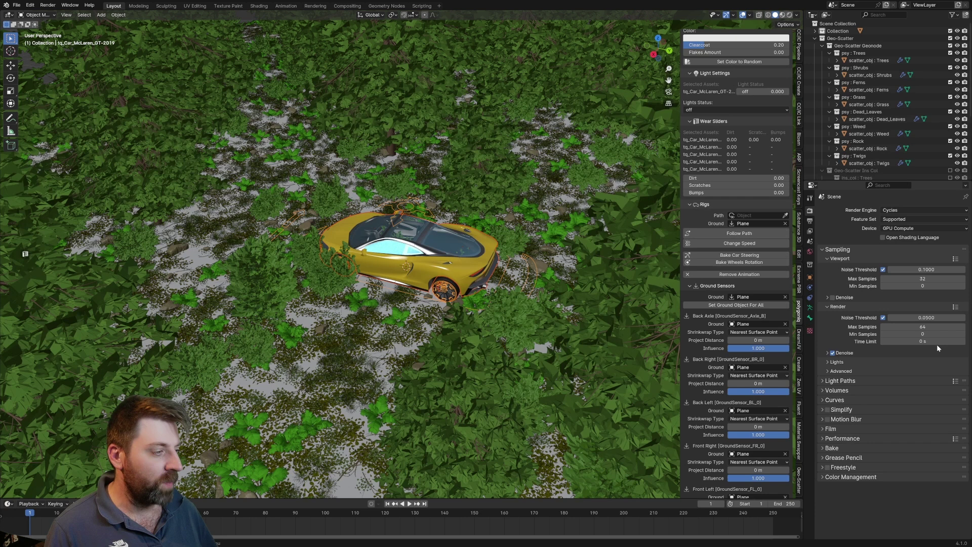
# Step: Set the render denoiser to OptiX
pyautogui.click(927, 353)
pyautogui.click(910, 364)
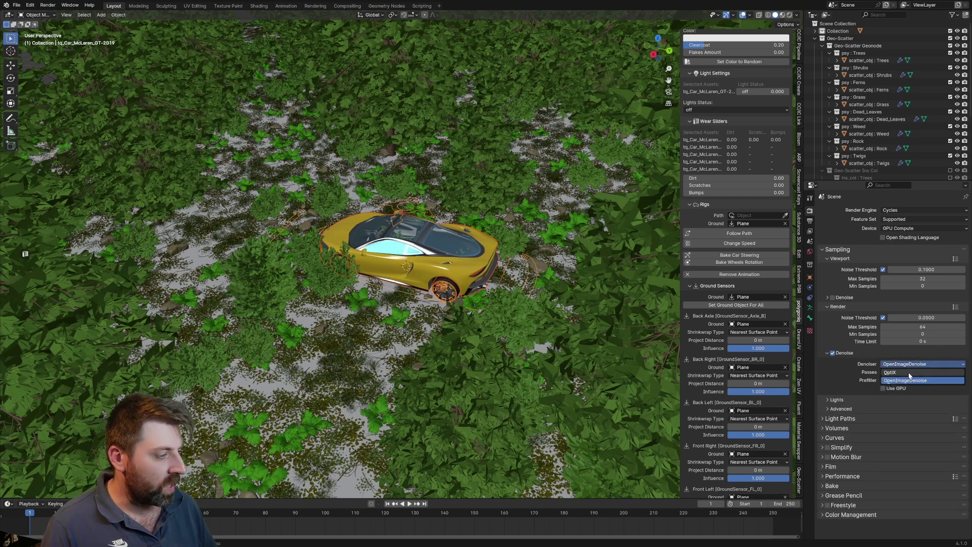
pyautogui.click(911, 373)
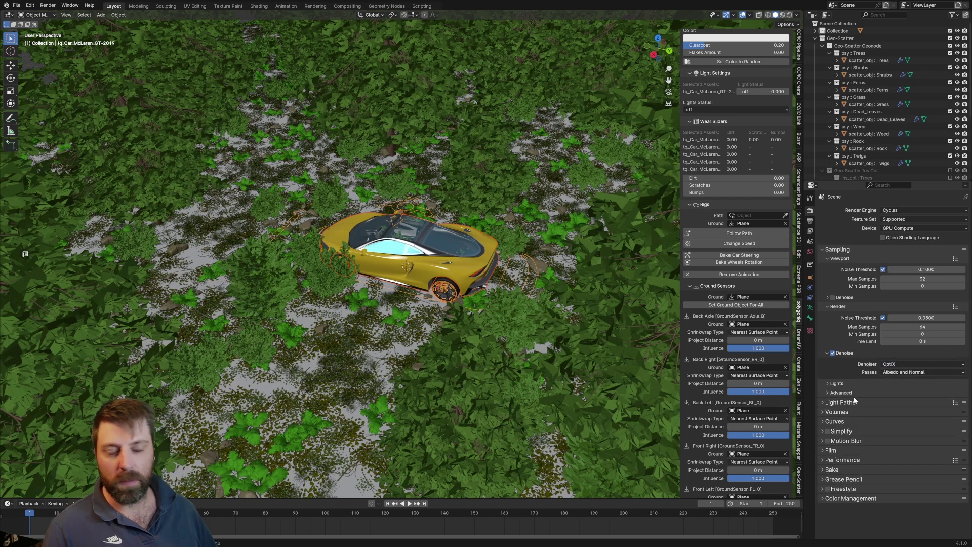
# Step: Link a Sky Texture to the World Color, then view the car from a low side angle
pyautogui.click(810, 251)
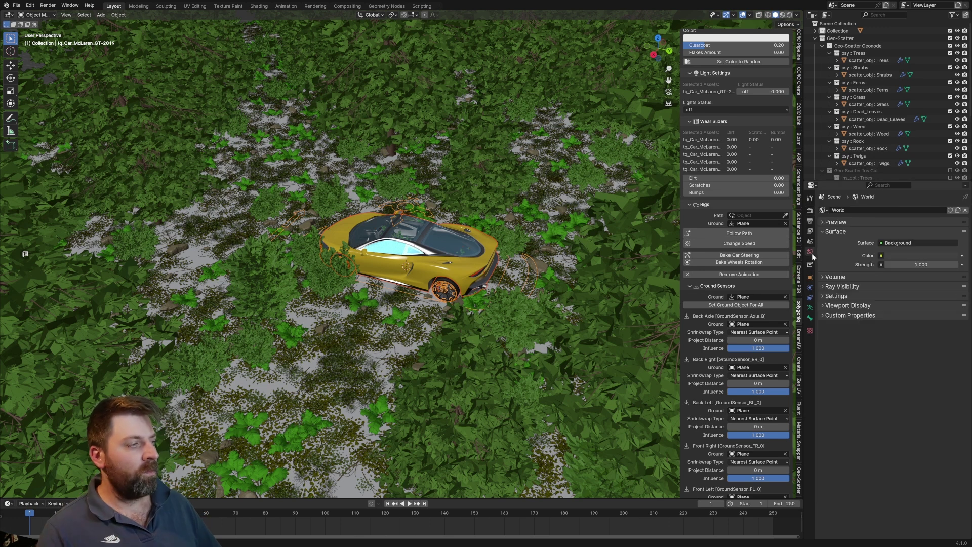
pyautogui.click(882, 256)
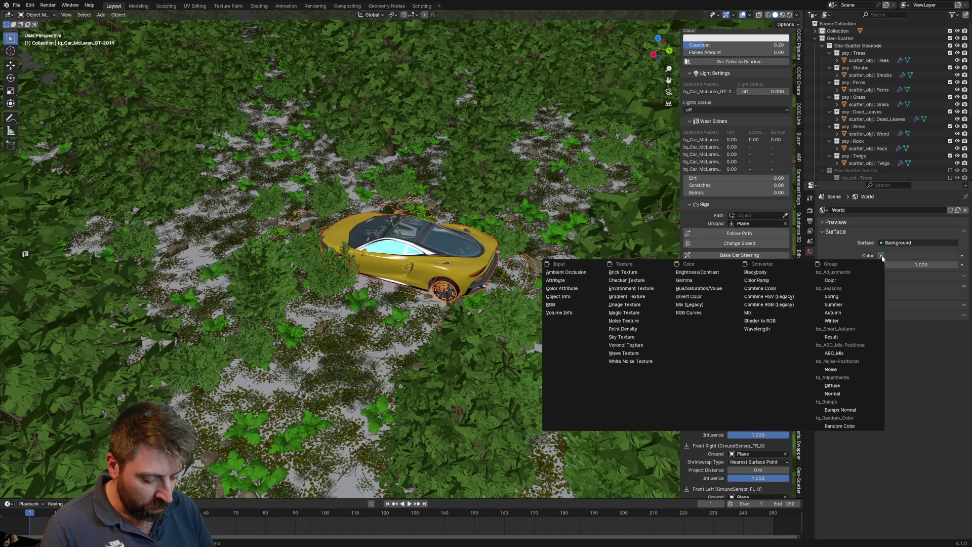
pyautogui.write('sky')
pyautogui.press('Return')
pyautogui.moveTo(426, 215); pyautogui.dragTo(433, 214, button='middle')
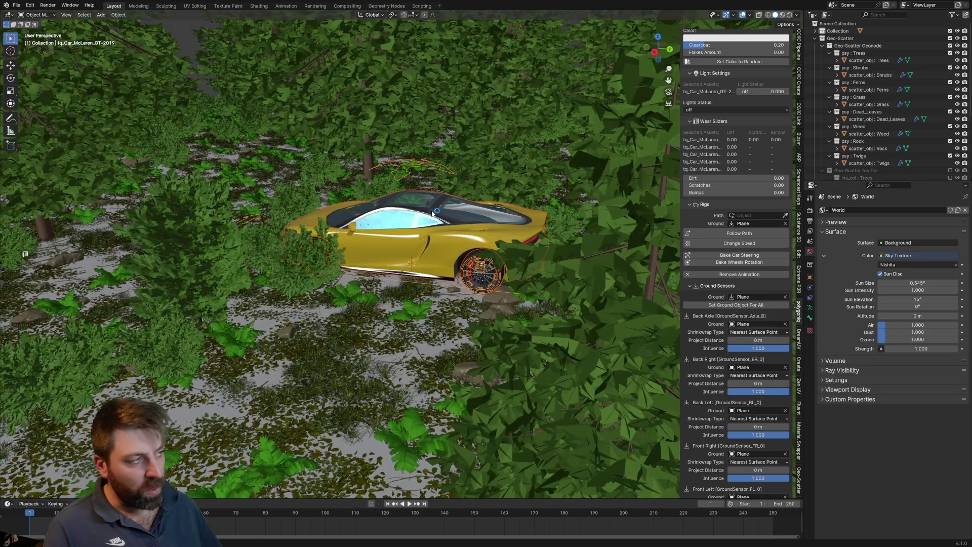
pyautogui.hotkey('shift', 'a')
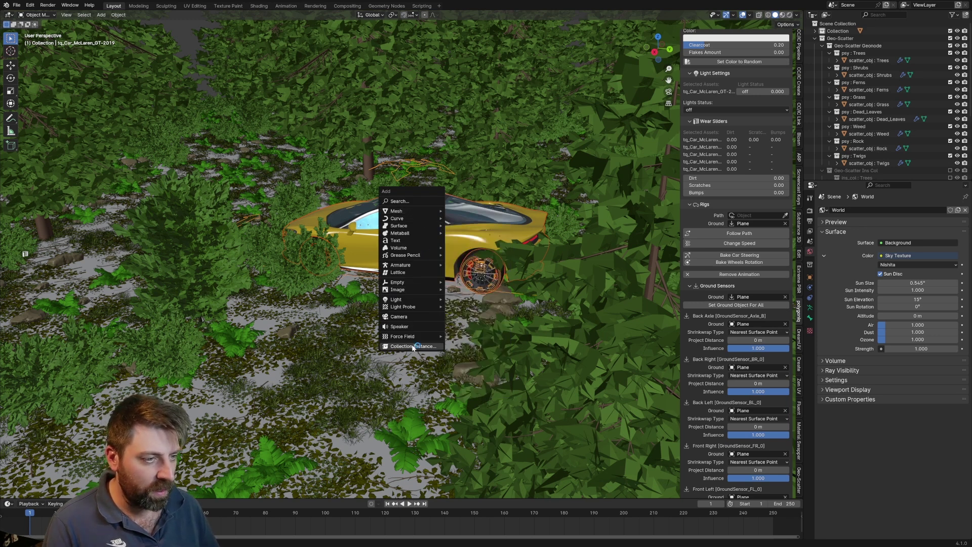
# Step: Add a camera aligned to the current view and check an F12 test render
pyautogui.click(435, 316)
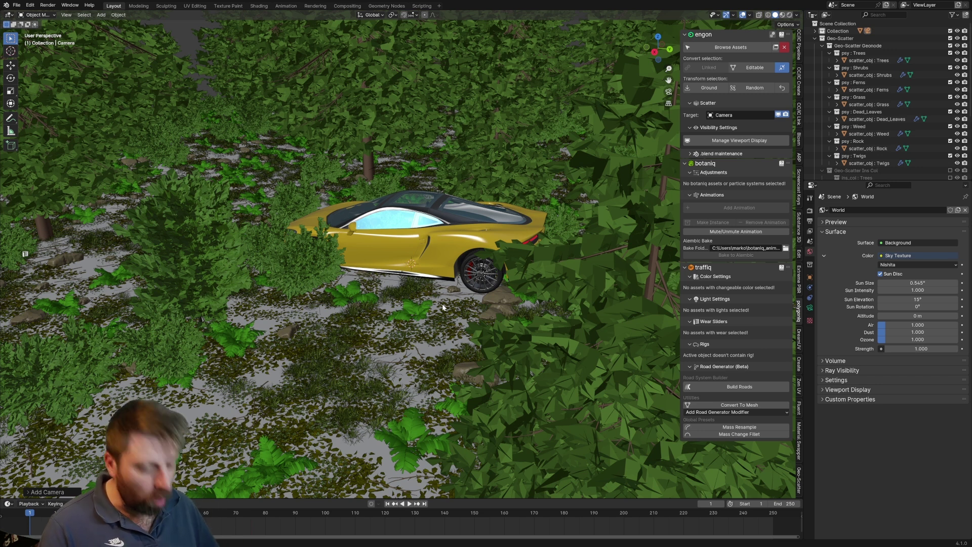
pyautogui.press('ctrl+alt+KP_0')
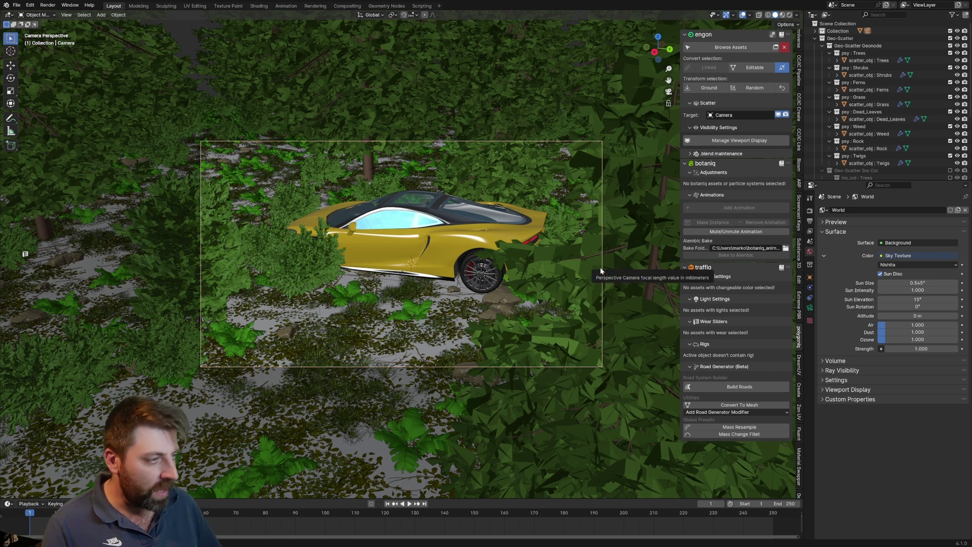
pyautogui.press('F12')
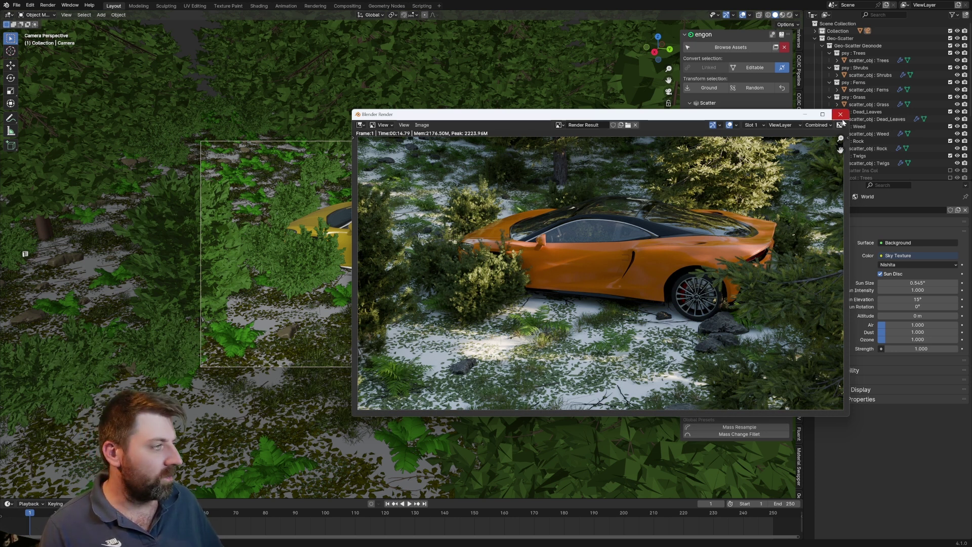
pyautogui.click(840, 115)
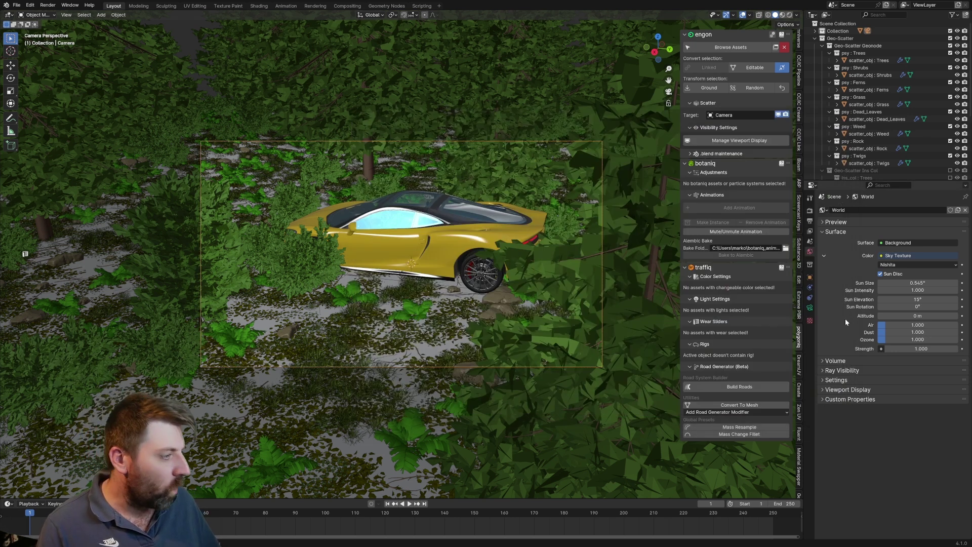
# Step: Give the ground plane a new dark brown material with Roughness 1.0 and render a test frame
pyautogui.click(418, 381)
pyautogui.click(811, 338)
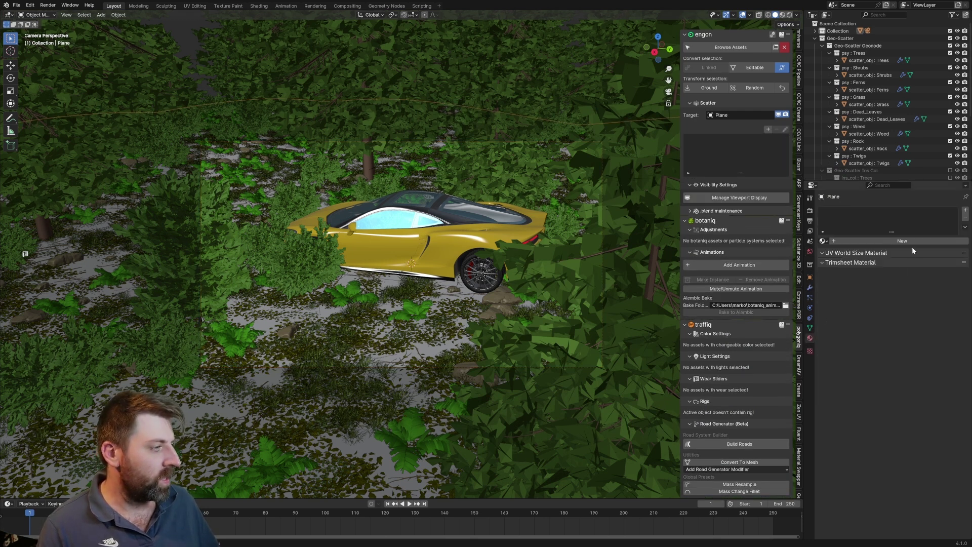
pyautogui.click(906, 241)
pyautogui.click(921, 289)
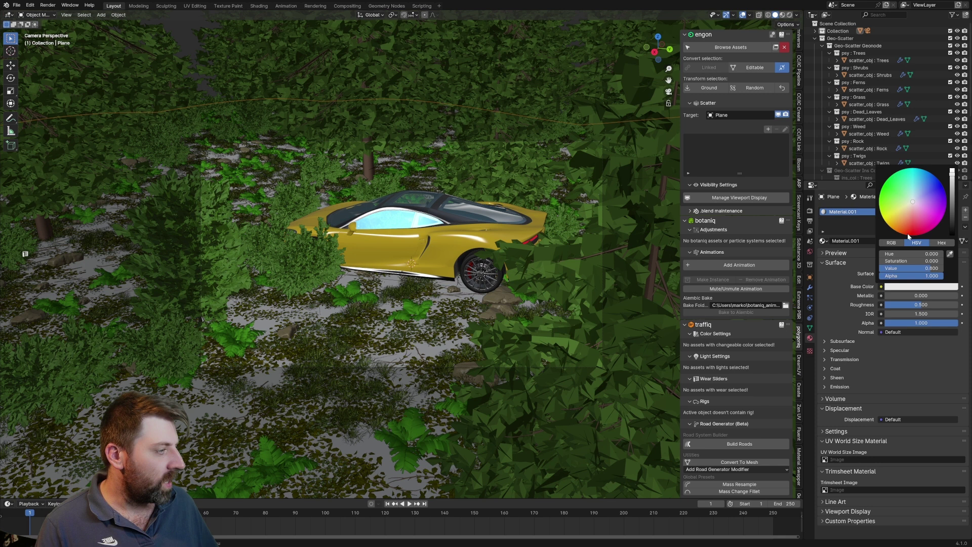
pyautogui.moveTo(908, 235); pyautogui.dragTo(904, 230)
pyautogui.moveTo(952, 183); pyautogui.dragTo(952, 231)
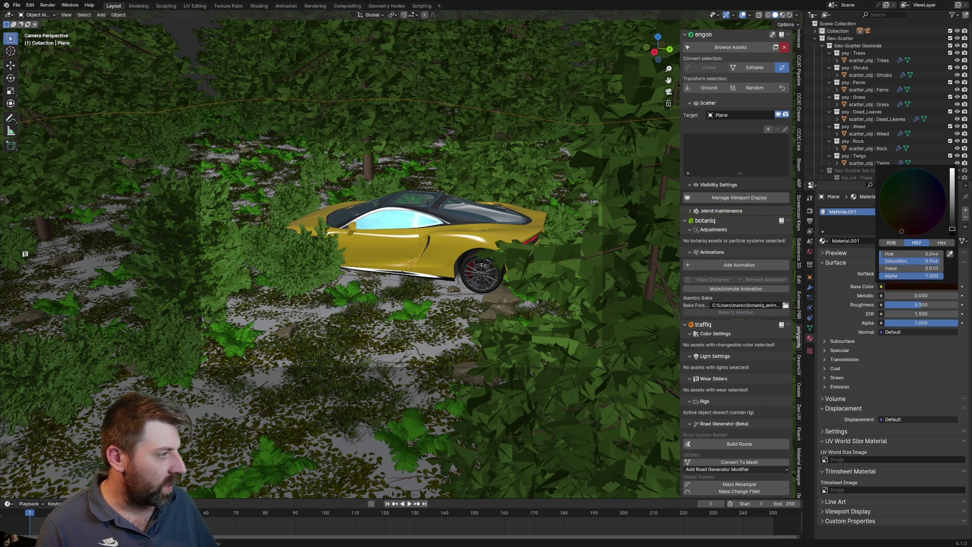
pyautogui.moveTo(912, 304); pyautogui.dragTo(957, 304)
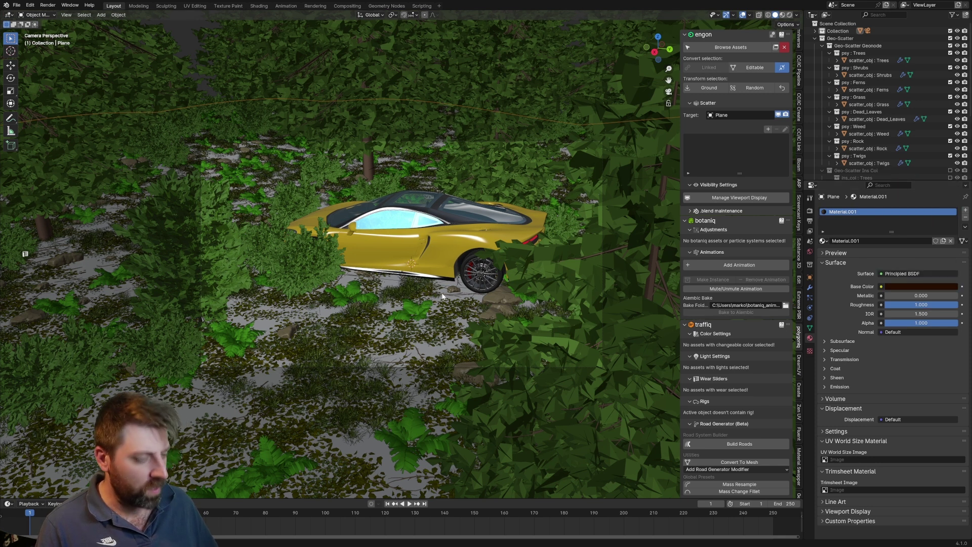
pyautogui.press('F12')
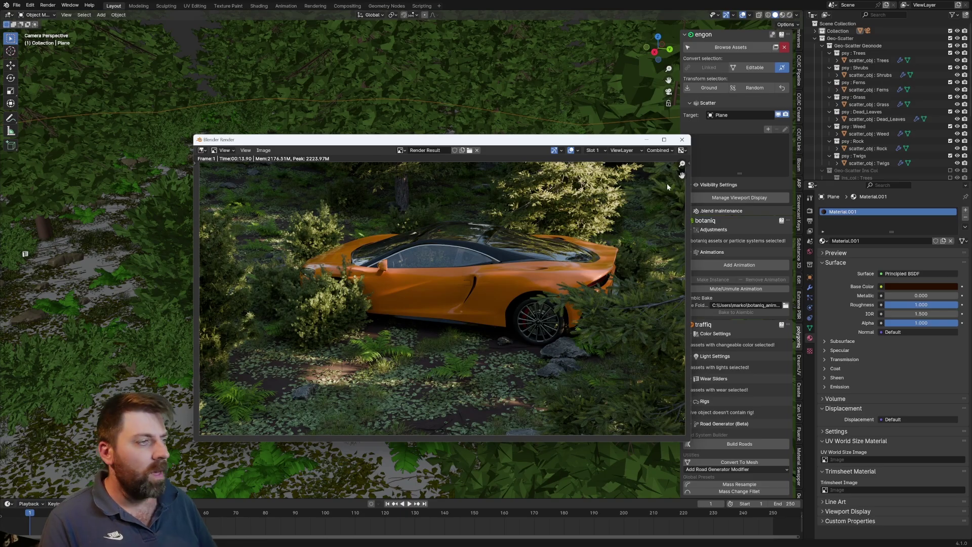
# Step: Close the test render and select the camera from camera view to show its 50 mm lens settings
pyautogui.click(683, 139)
pyautogui.moveTo(502, 191); pyautogui.dragTo(468, 242, button='middle')
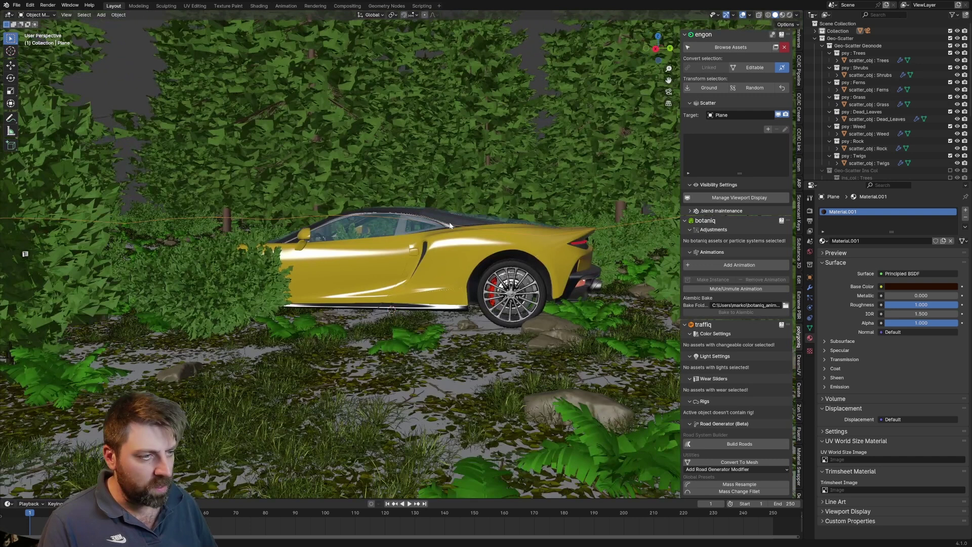
pyautogui.moveTo(450, 226); pyautogui.dragTo(452, 221, button='middle')
pyautogui.press('ctrl+alt+KP_0')
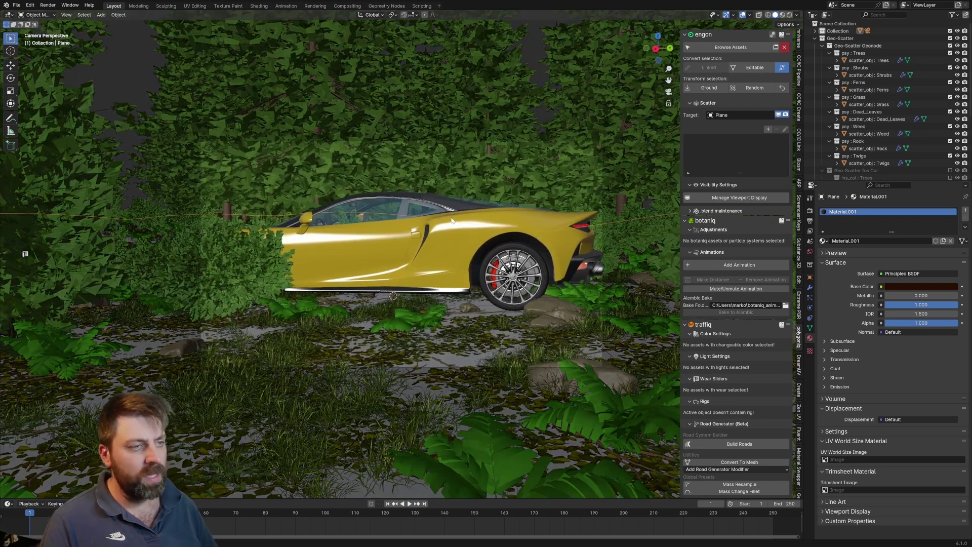
pyautogui.click(456, 368)
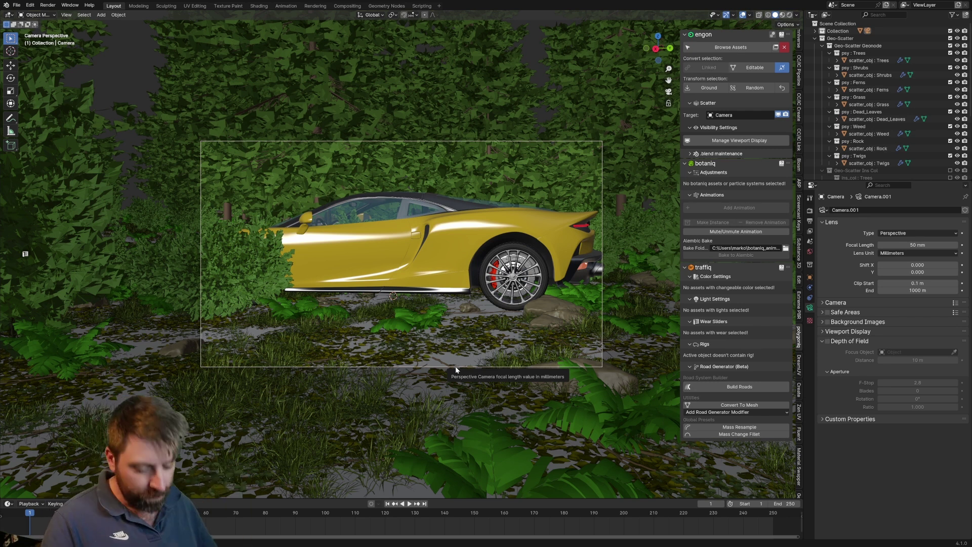
# Step: Move the camera to a new spot on the forest floor from top view
pyautogui.press('KP_7')
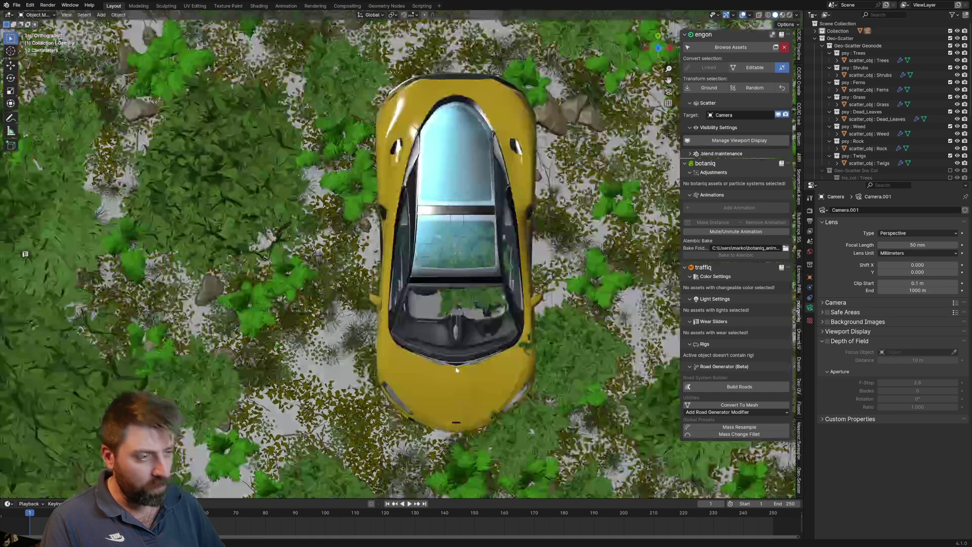
pyautogui.scroll(-5, 455, 366)
pyautogui.press('g')
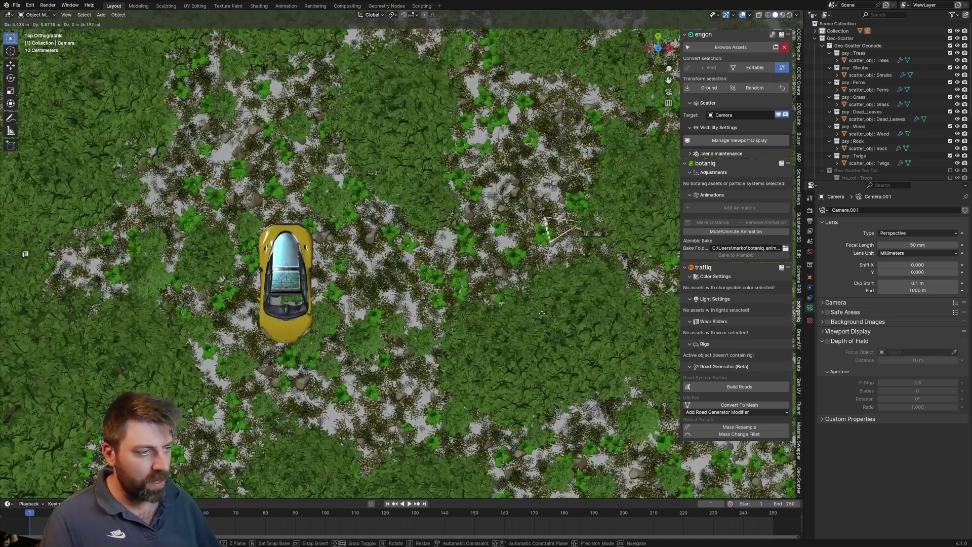
pyautogui.click(541, 314)
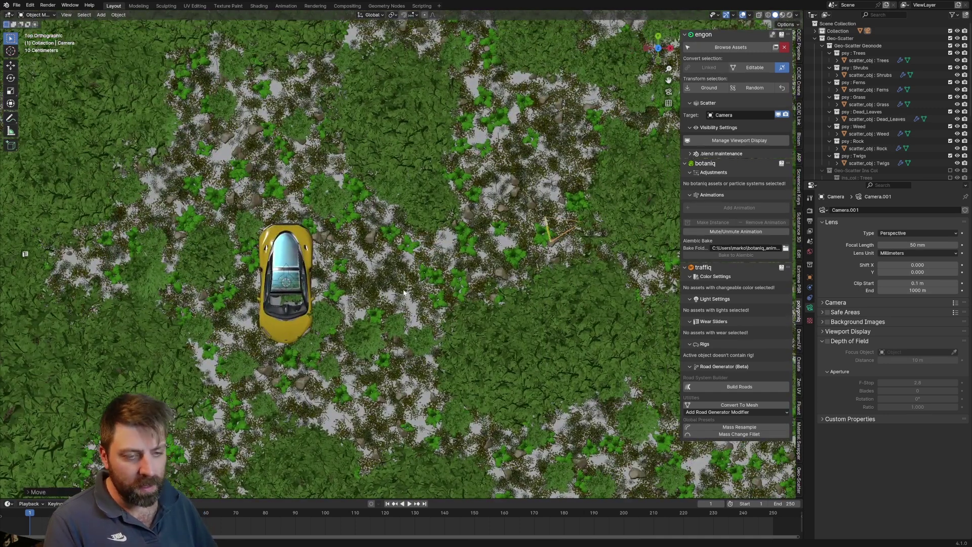
# Step: Set the active keying set to Location & Rotation and keyframe the camera at frame 1
pyautogui.press('i')
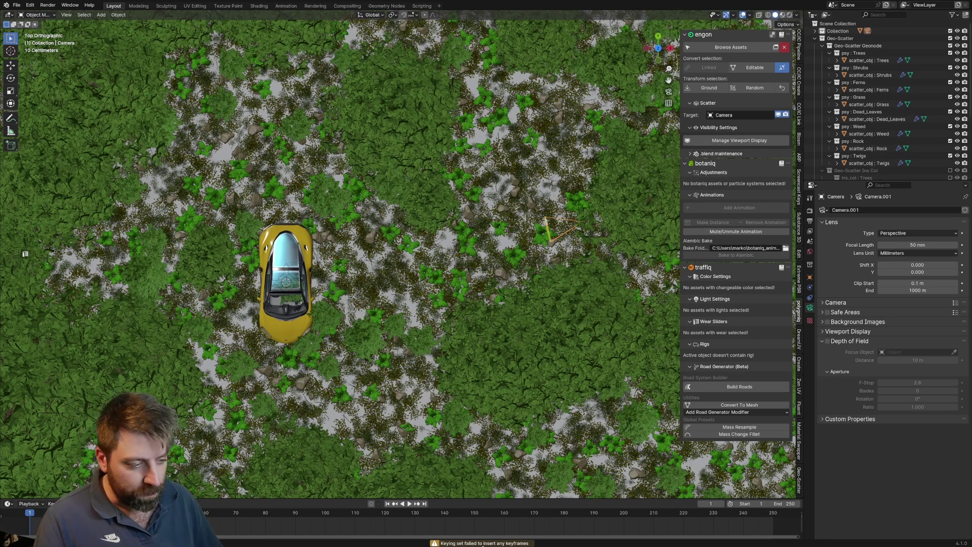
pyautogui.click(39, 505)
pyautogui.moveTo(55, 504)
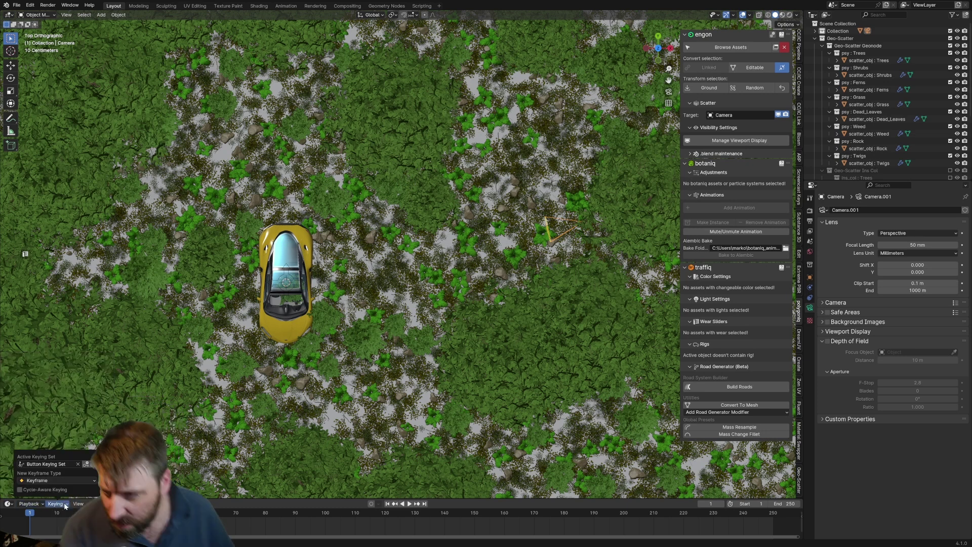
pyautogui.click(78, 465)
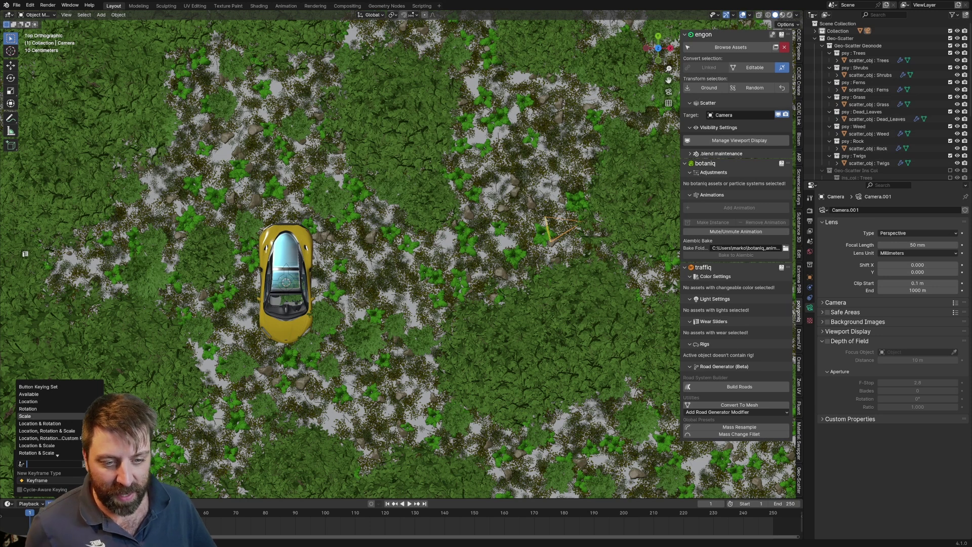
pyautogui.click(40, 423)
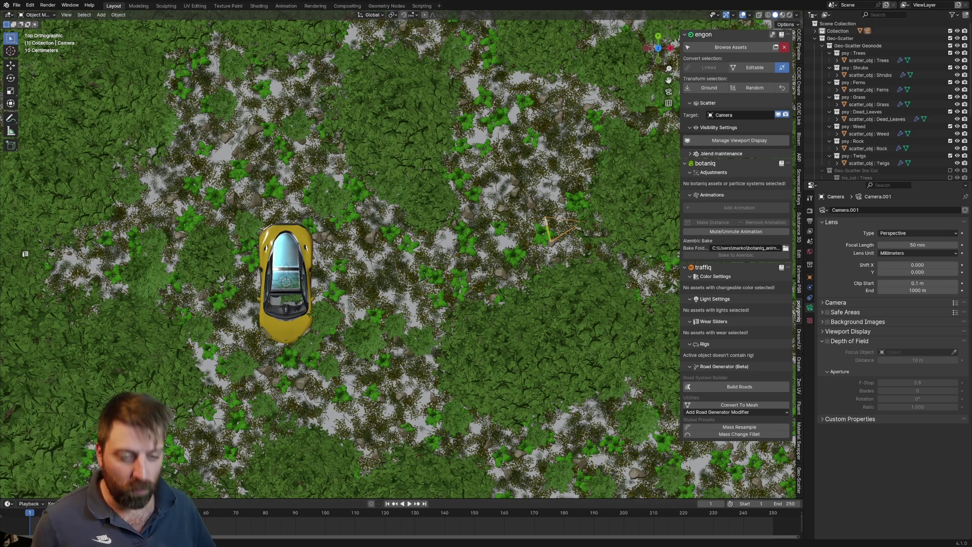
pyautogui.press('i')
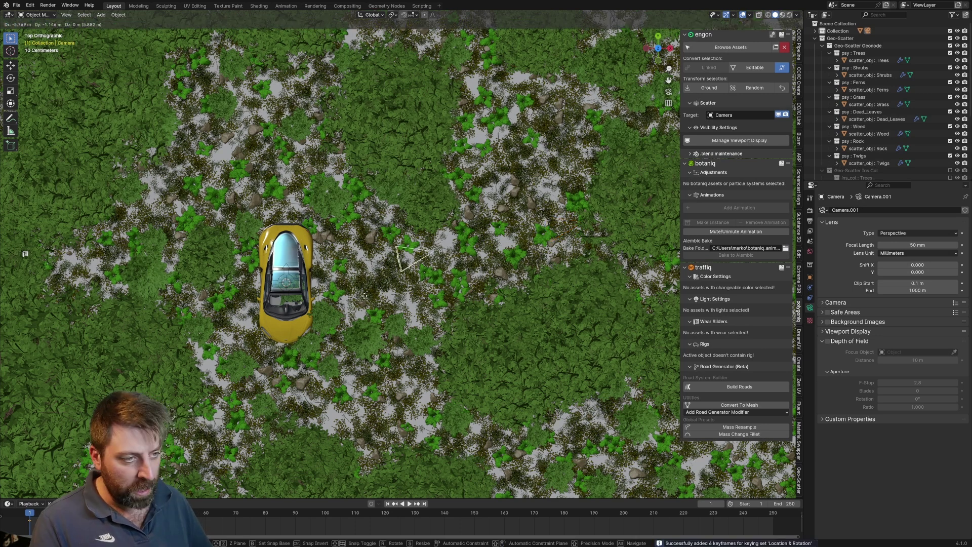
# Step: Rotate the camera, then move it further left on the ground beside the car in top view
pyautogui.press('KP_0')
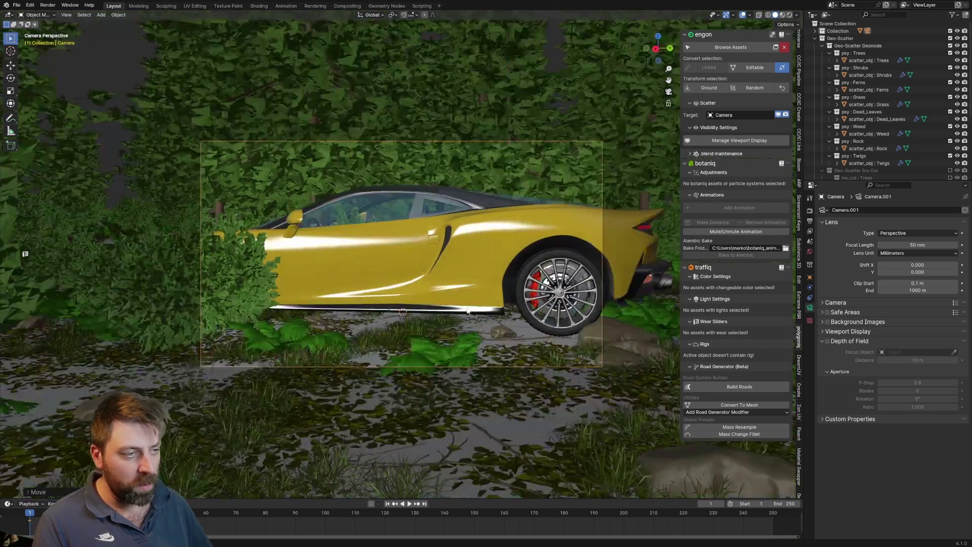
pyautogui.press('r')
pyautogui.press('r')
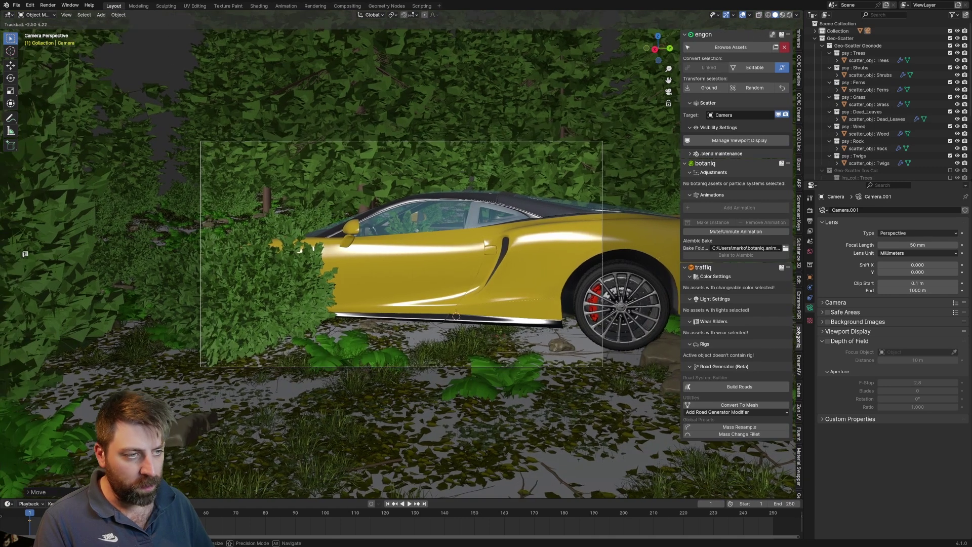
pyautogui.click(502, 334)
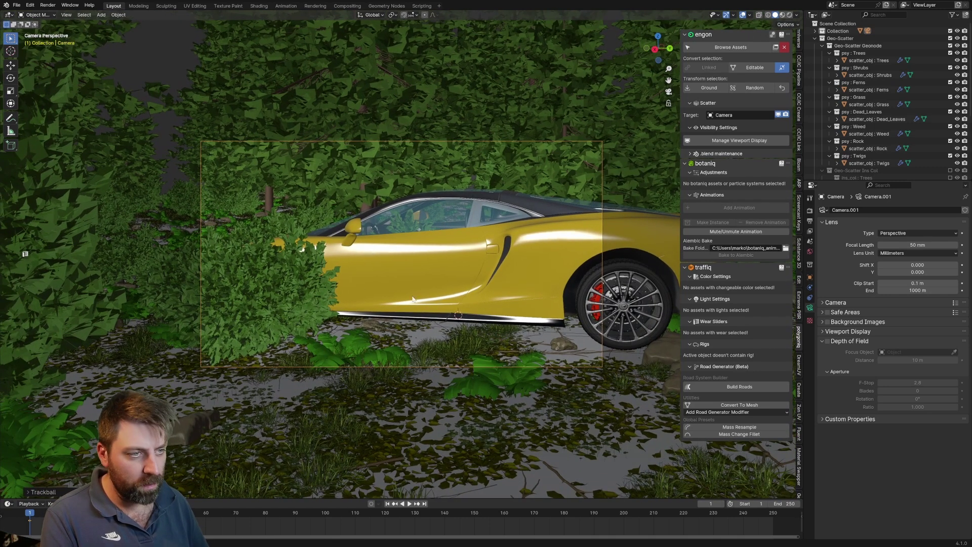
pyautogui.press('KP_7')
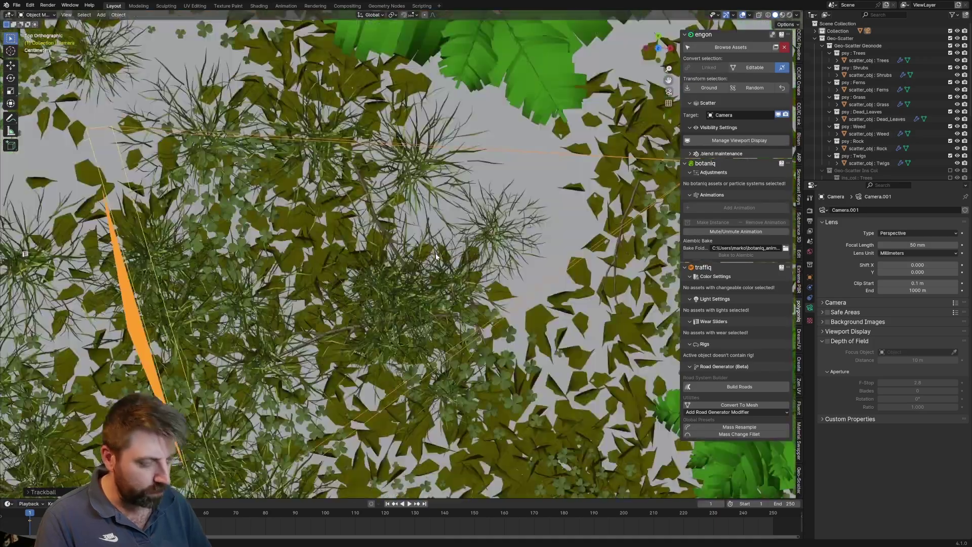
pyautogui.moveTo(435, 256); pyautogui.dragTo(386, 167, button='middle')
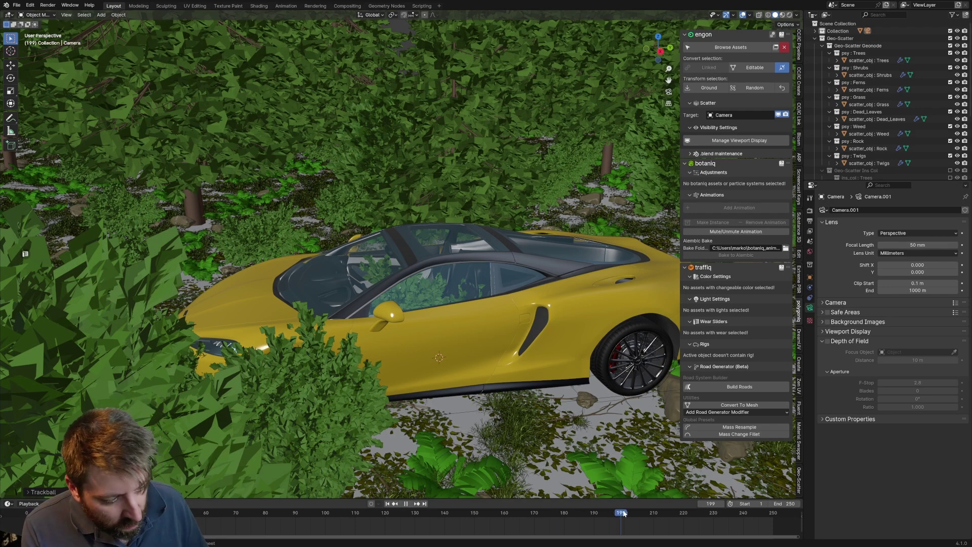
pyautogui.press('KP_7')
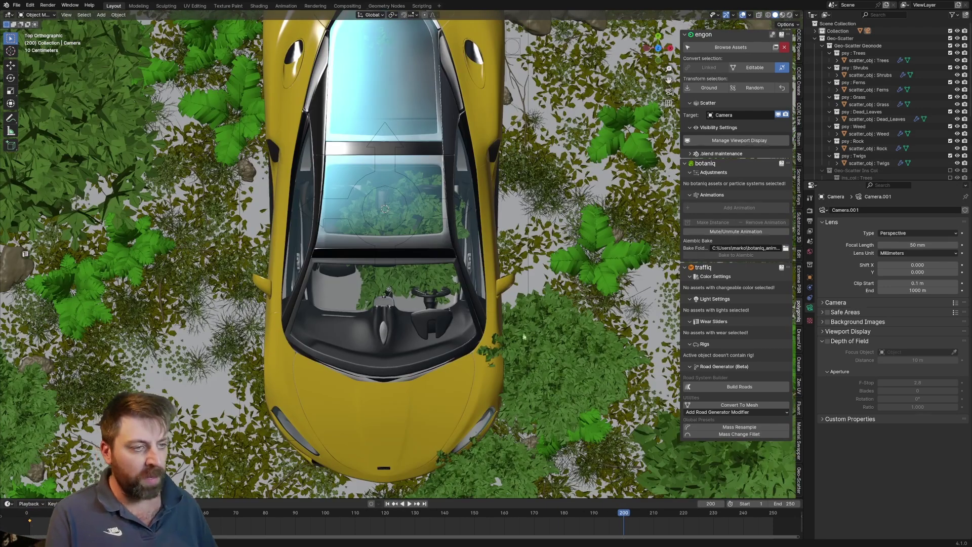
pyautogui.scroll(-8, 662, 216)
pyautogui.keyDown('shift'); pyautogui.moveTo(663, 216); pyautogui.dragTo(513, 255, button='middle'); pyautogui.keyUp('shift')
pyautogui.scroll(1, 513, 255)
pyautogui.press('g')
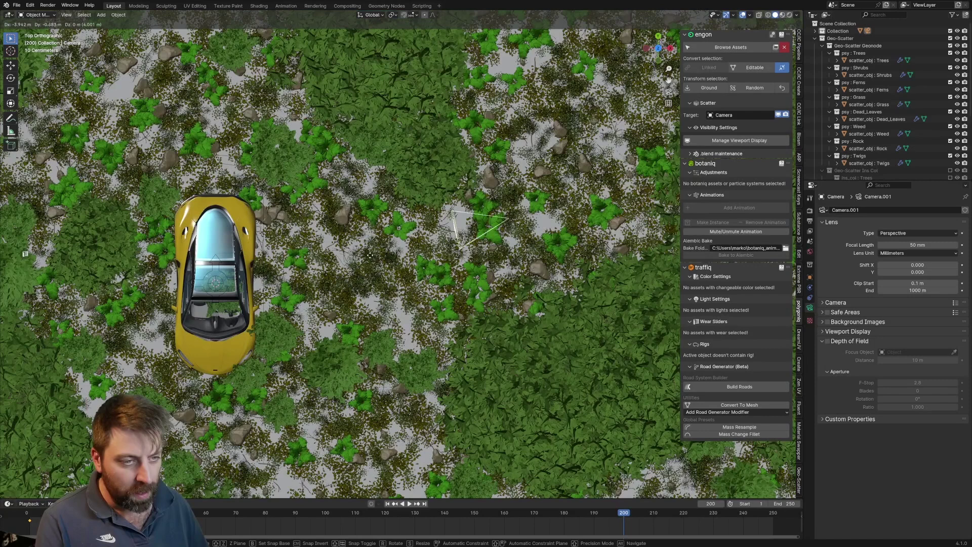
pyautogui.click(418, 264)
# Step: Re-angle and raise the camera, keyframe its frame-200 pose, and return to frame 1
pyautogui.press('KP_0')
pyautogui.press('r')
pyautogui.press('r')
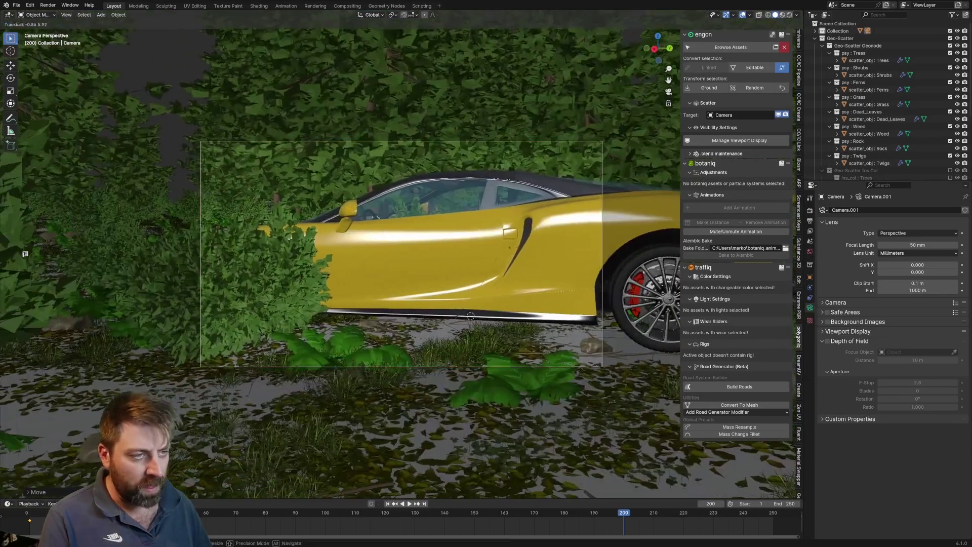
pyautogui.click(529, 237)
pyautogui.press('g')
pyautogui.press('z')
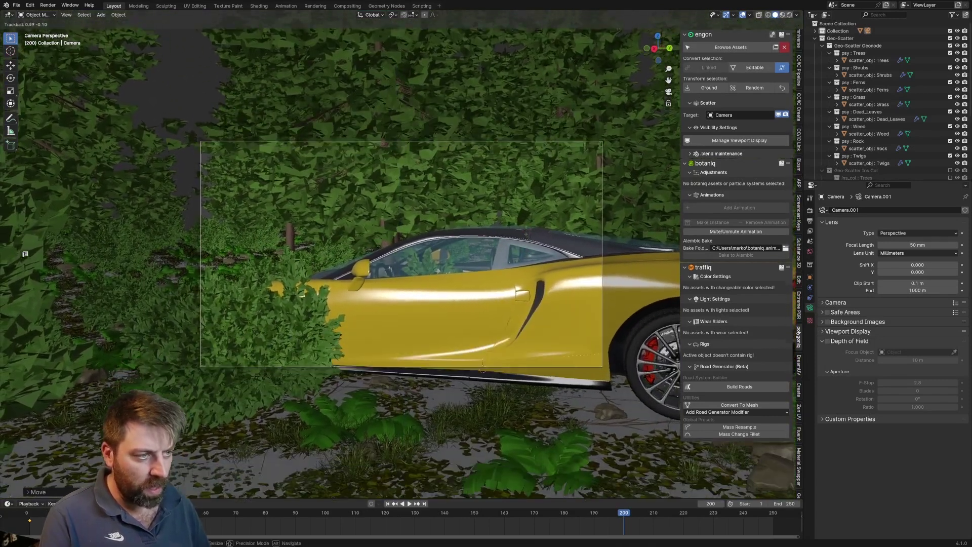
pyautogui.click(518, 178)
pyautogui.press('i')
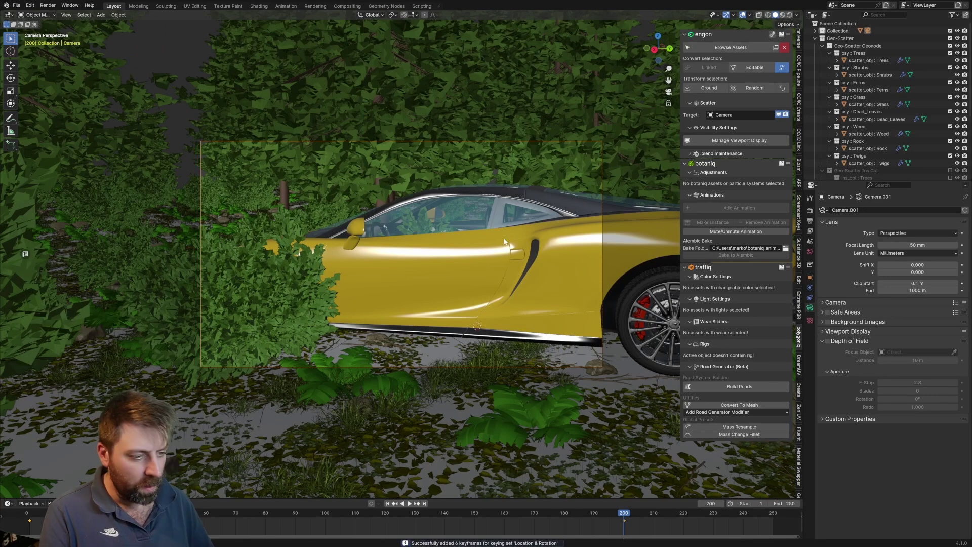
pyautogui.hotkey('shift', 'Left')
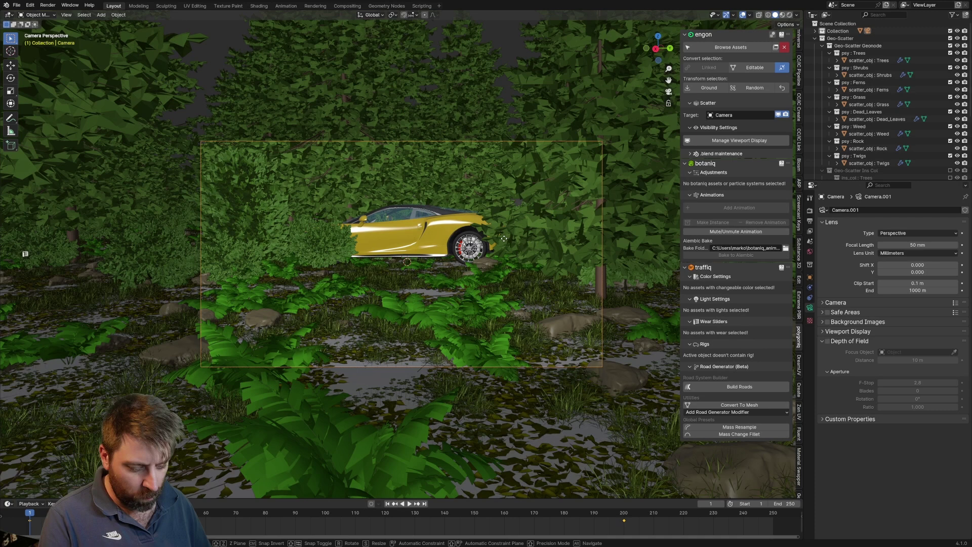
# Step: Re-rotate the camera's start pose and keyframe it at frame 1
pyautogui.press('g')
pyautogui.press('r')
pyautogui.press('r')
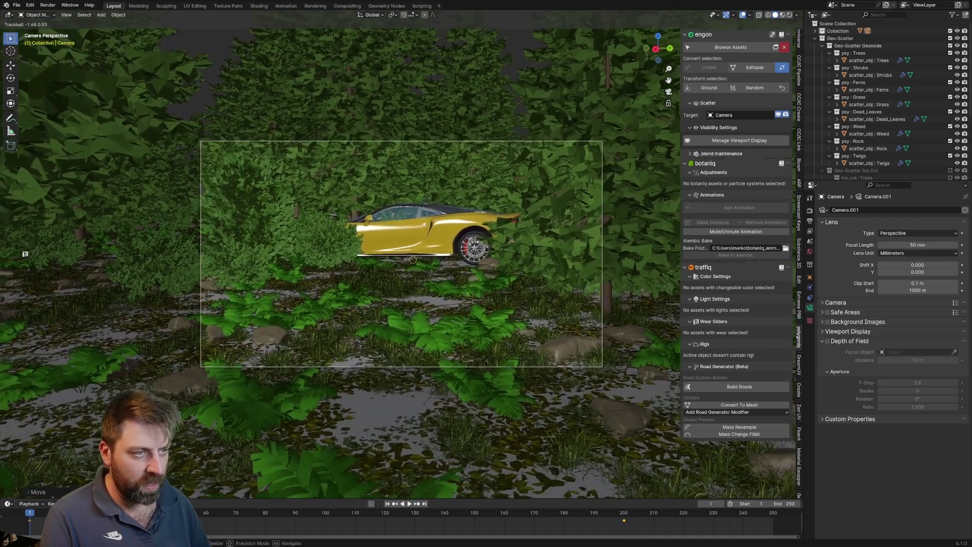
pyautogui.click(524, 184)
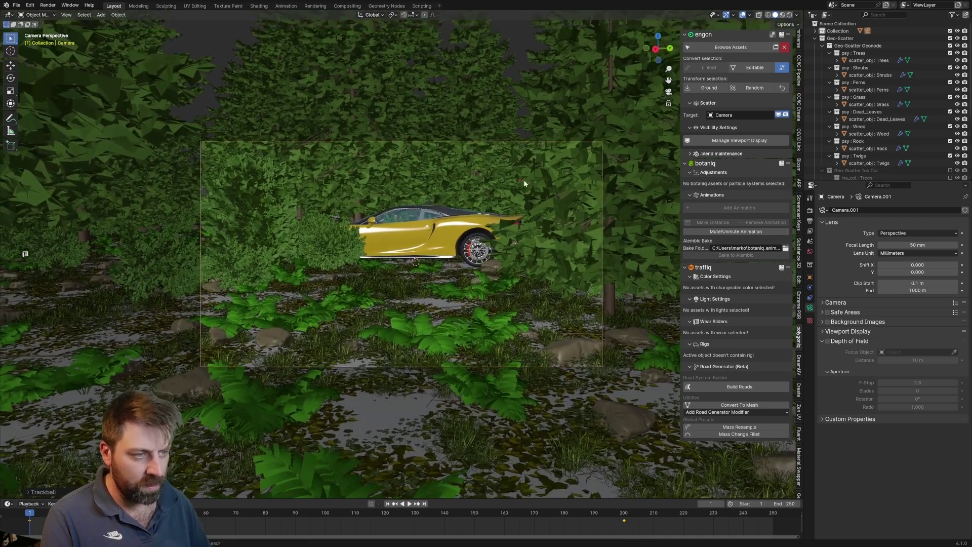
pyautogui.press('i')
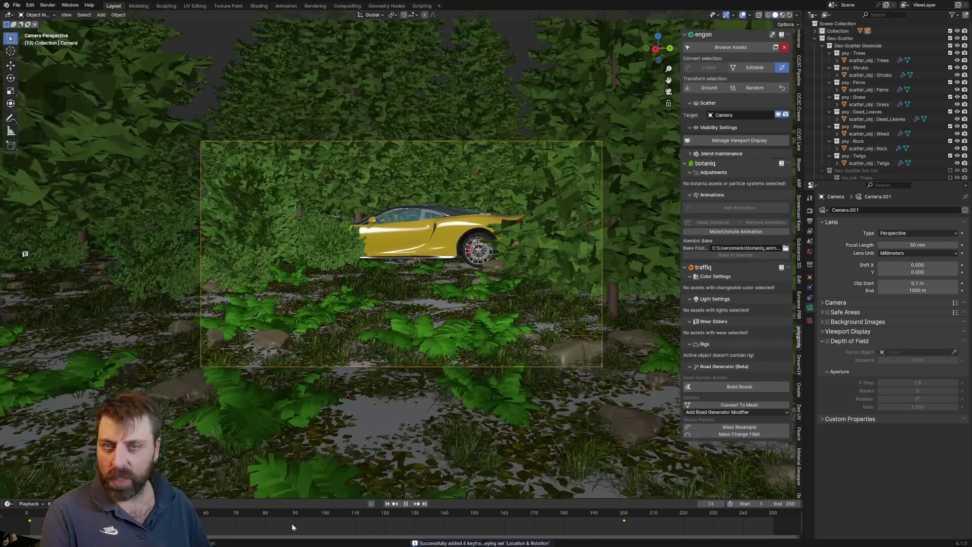
# Step: Make the camera keyframes linear and play the push-in through to frame 217
pyautogui.press('Escape')
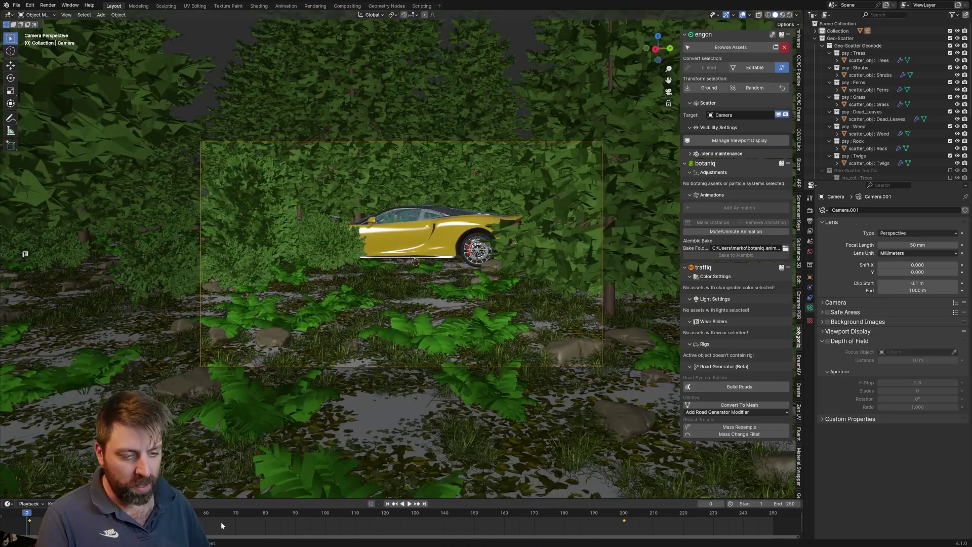
pyautogui.press('t')
pyautogui.click(191, 499)
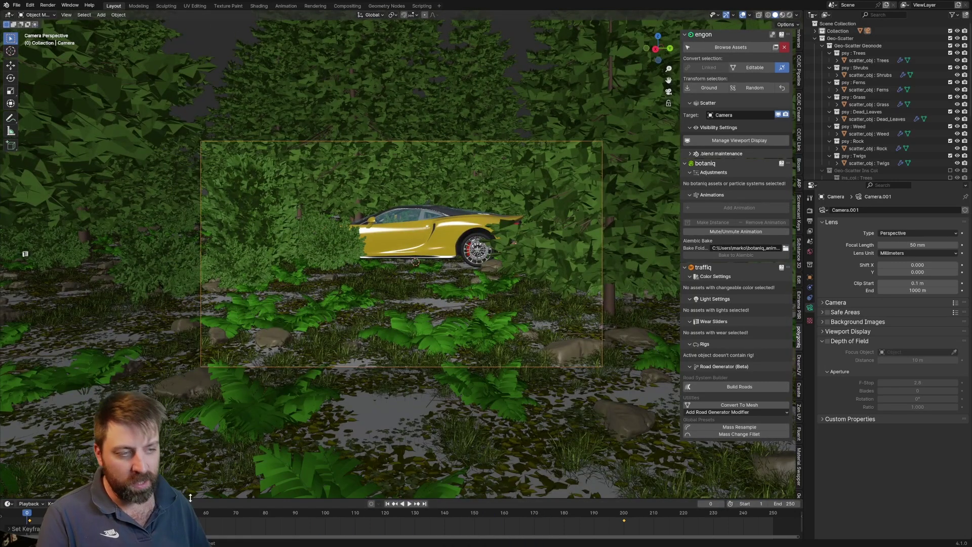
pyautogui.press('space')
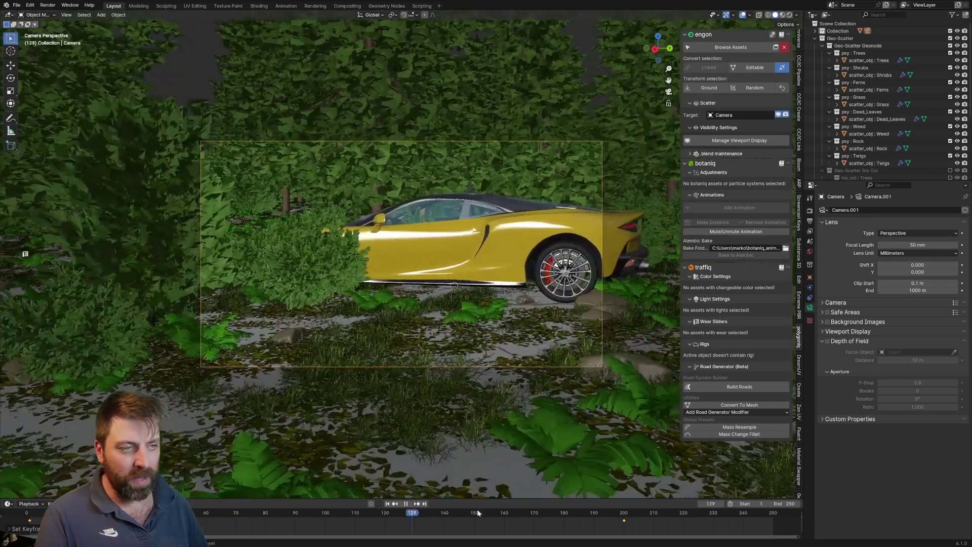
pyautogui.moveTo(478, 513); pyautogui.dragTo(673, 516)
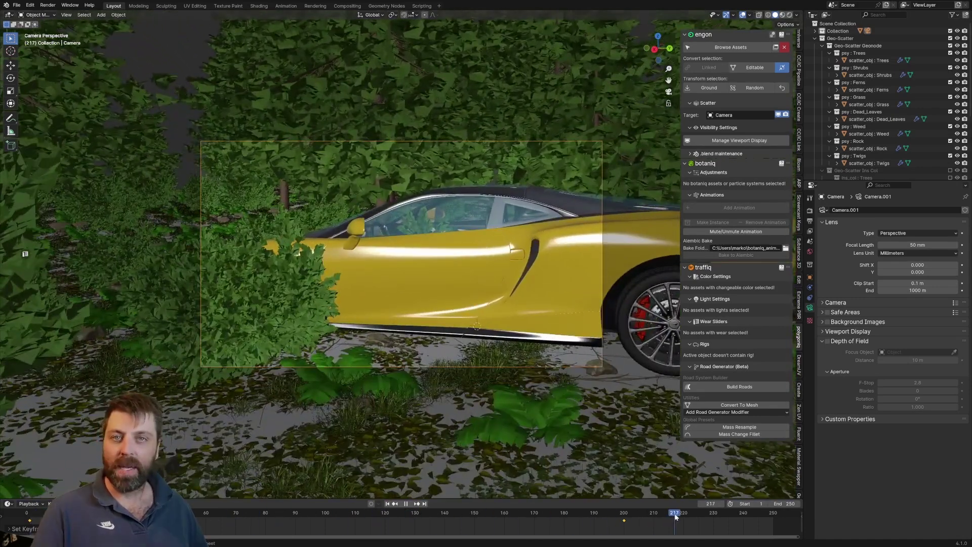
pyautogui.press('space')
# Step: In the Animation workspace's Graph Editor, add a Noise modifier to the X Euler Rotation curve
pyautogui.click(277, 6)
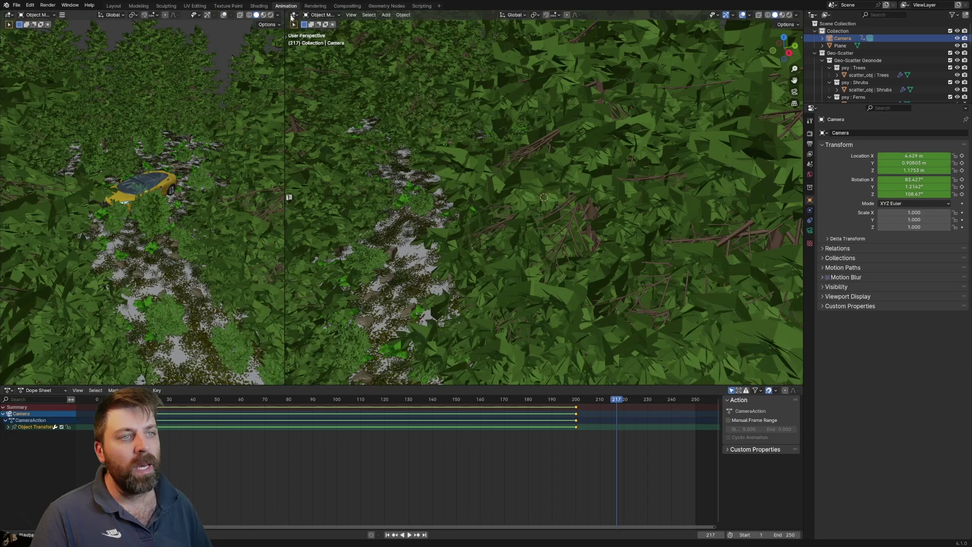
pyautogui.click(9, 15)
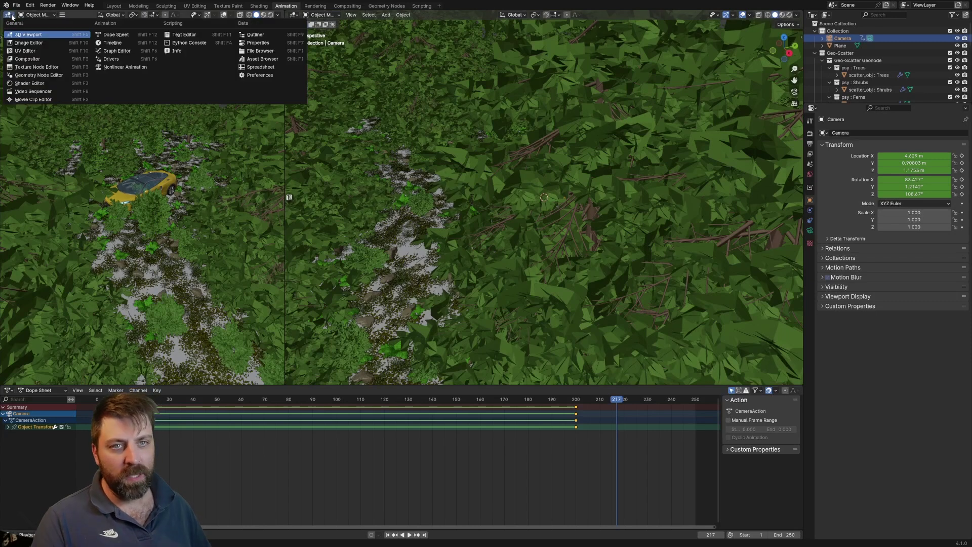
pyautogui.click(116, 48)
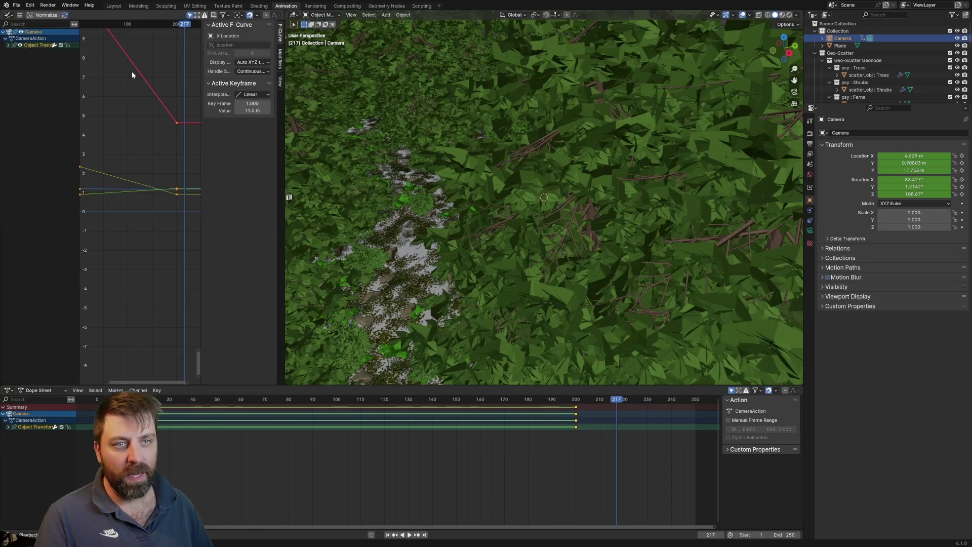
pyautogui.click(7, 45)
pyautogui.click(37, 72)
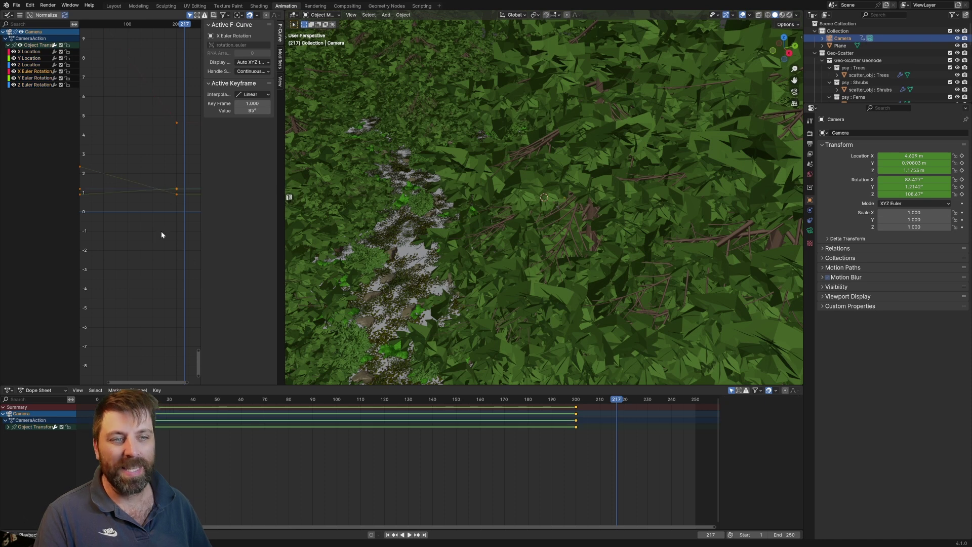
pyautogui.moveTo(141, 120); pyautogui.dragTo(170, 190, button='middle')
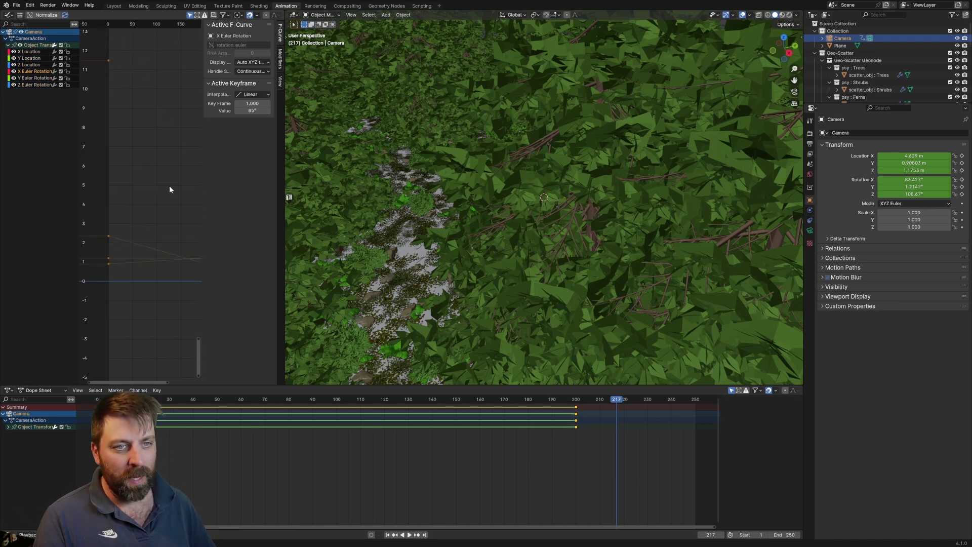
pyautogui.press('Home')
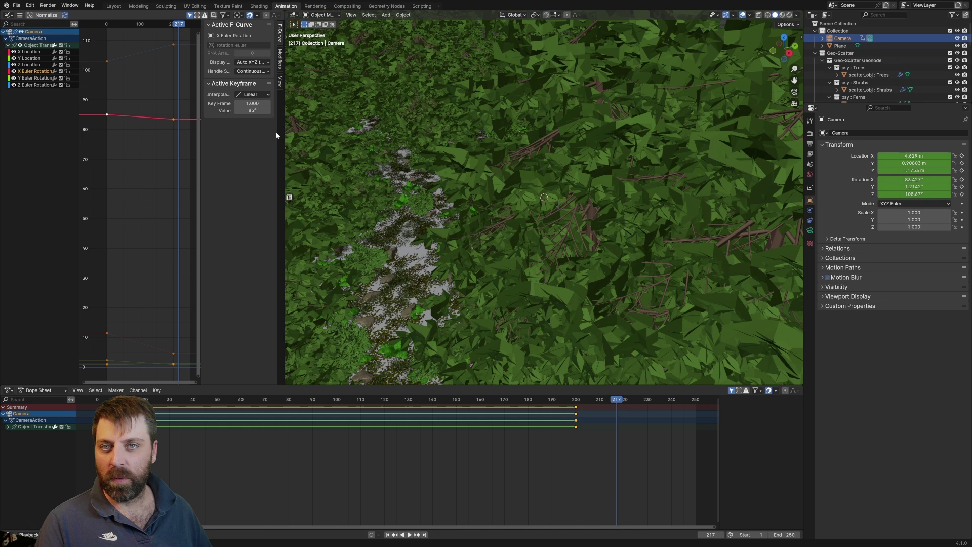
pyautogui.moveTo(285, 135); pyautogui.dragTo(370, 134)
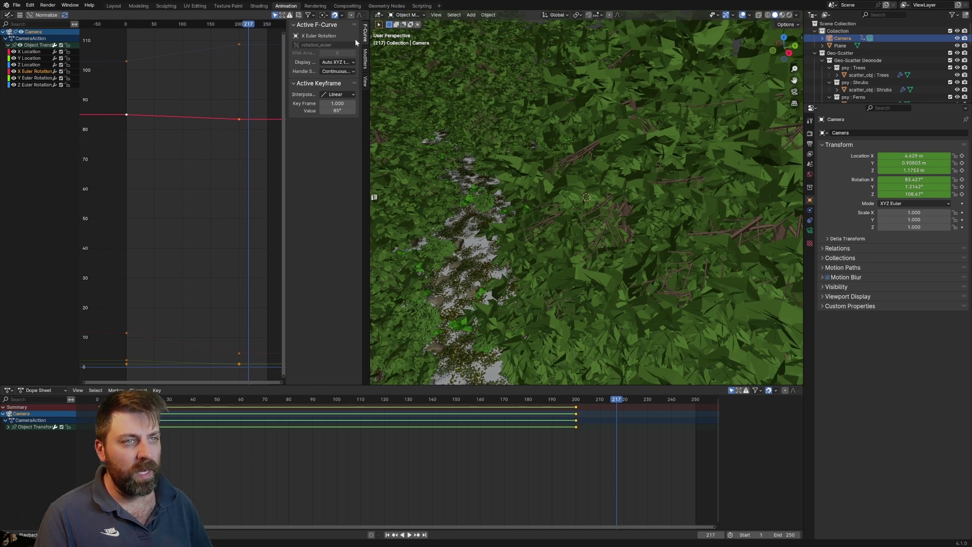
pyautogui.click(366, 59)
pyautogui.click(307, 26)
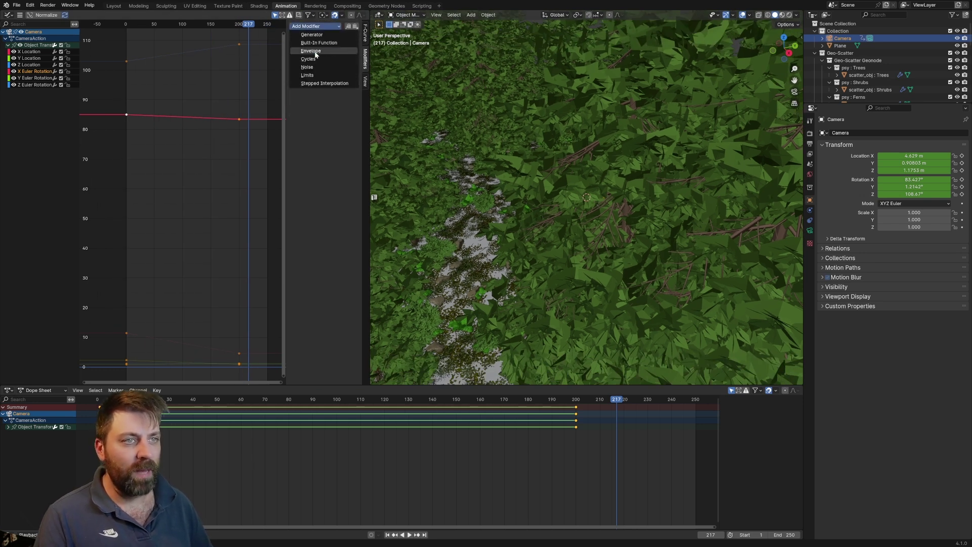
pyautogui.click(315, 66)
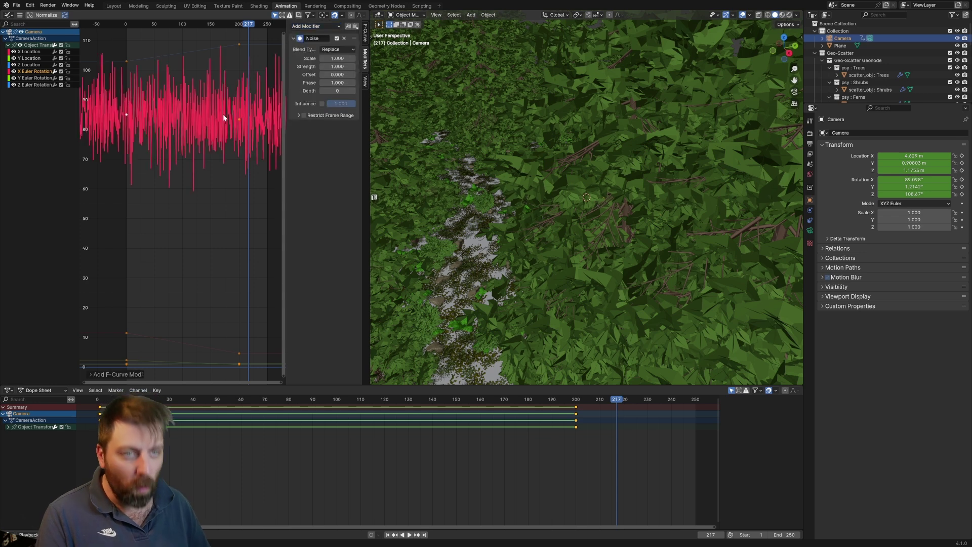
# Step: Set the X rotation noise to Scale 31.9 and Strength 0.2, previewing the shake through the camera
pyautogui.click(98, 404)
pyautogui.press('space')
pyautogui.press('space')
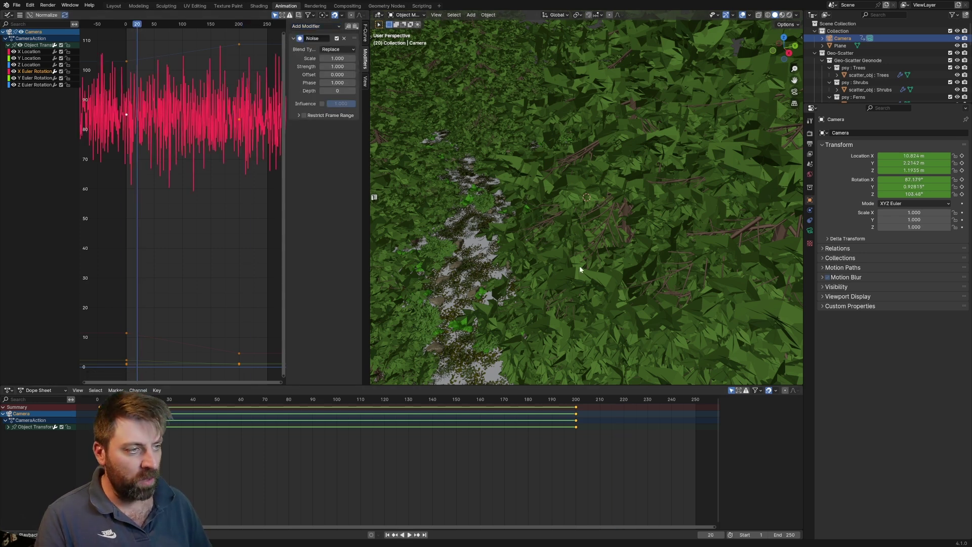
pyautogui.press('KP_0')
pyautogui.press('space')
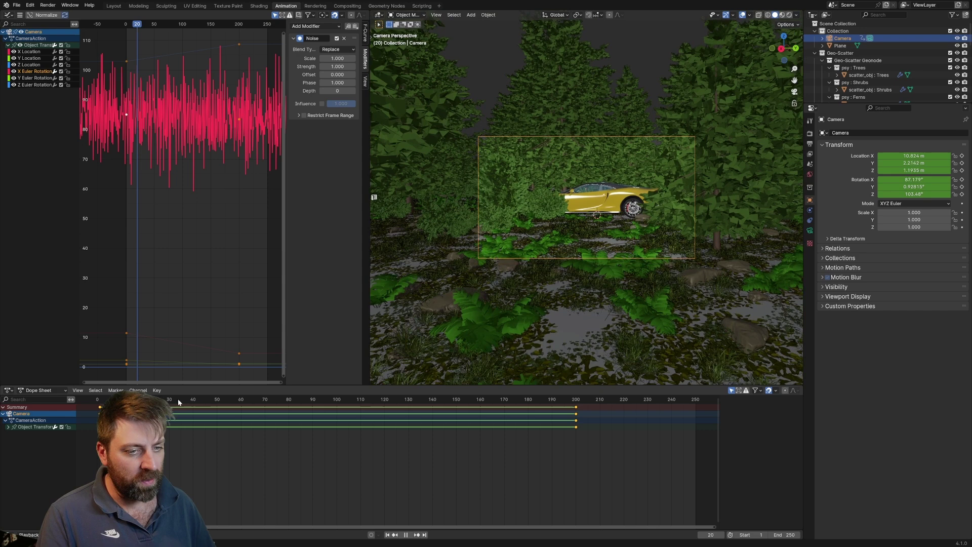
pyautogui.press('space')
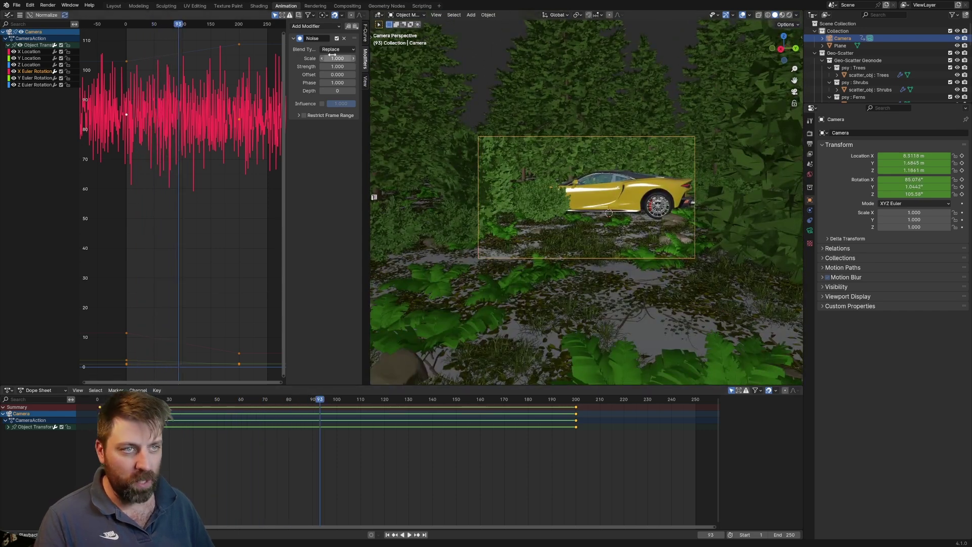
pyautogui.moveTo(333, 55)
pyautogui.mouseDown()
pyautogui.moveTo(359, 56)
pyautogui.moveTo(337, 58)
pyautogui.mouseUp()
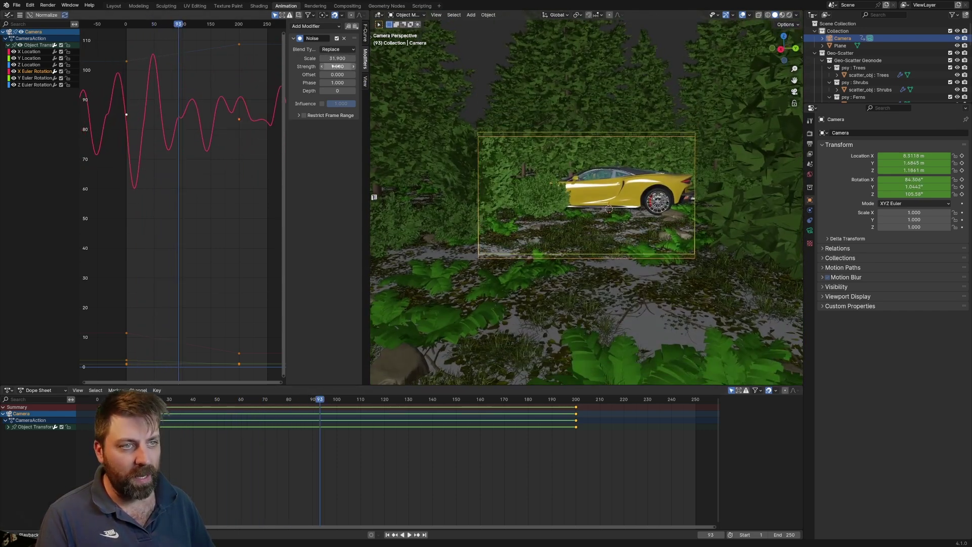
pyautogui.click(336, 67)
pyautogui.write('.2')
pyautogui.press('Return')
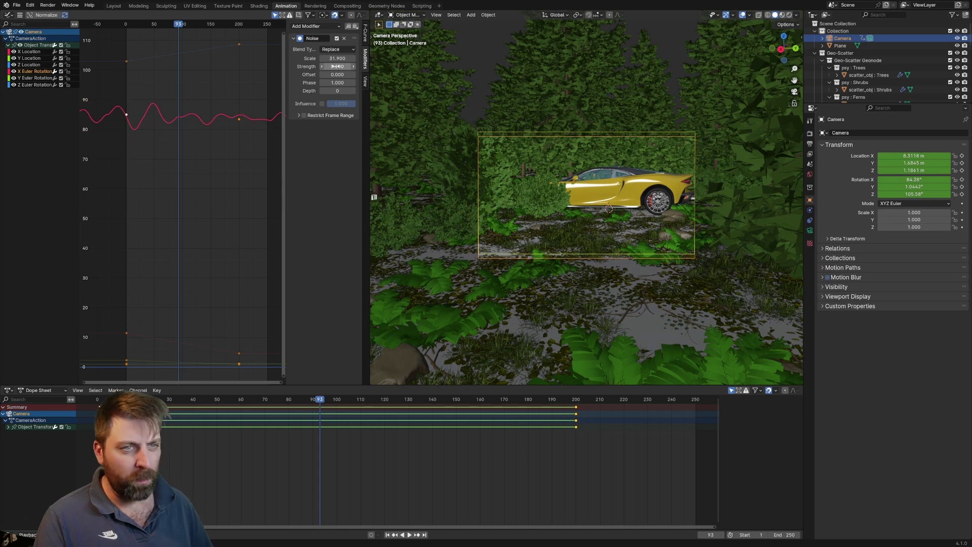
pyautogui.moveTo(101, 402); pyautogui.dragTo(109, 400)
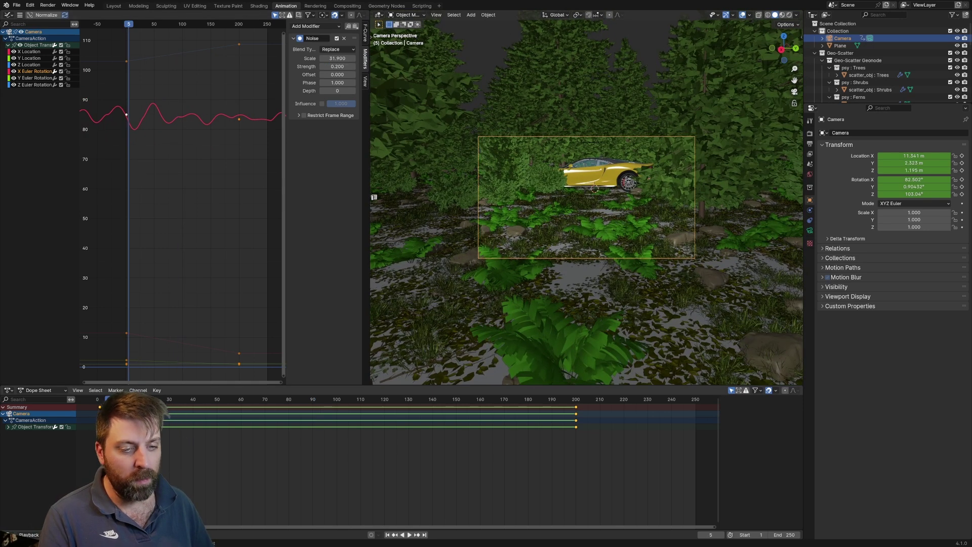
pyautogui.press('space')
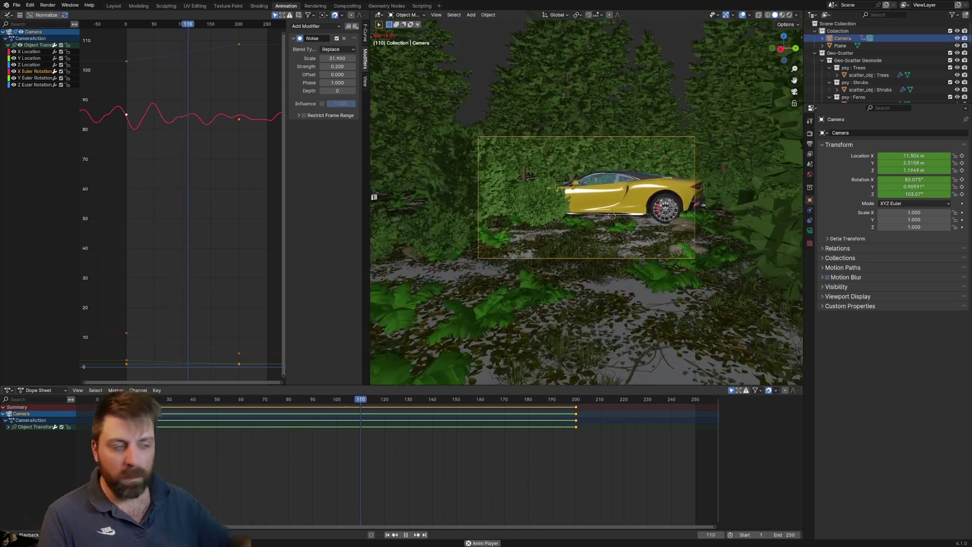
pyautogui.press('space')
# Step: Add Noise to Z Euler Rotation with Scale 82.4, Strength 0.2, Offset 548.3, then play back
pyautogui.click(28, 85)
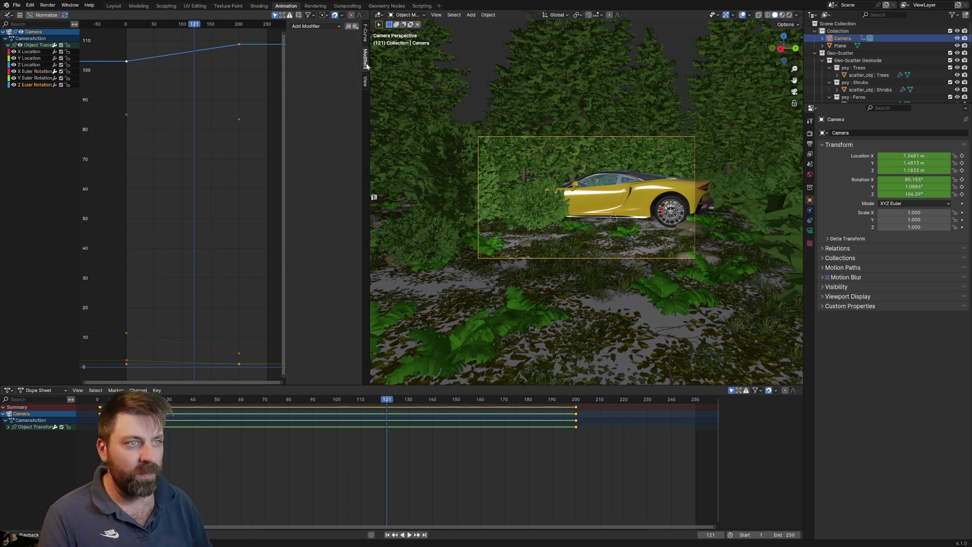
pyautogui.click(332, 26)
pyautogui.click(330, 67)
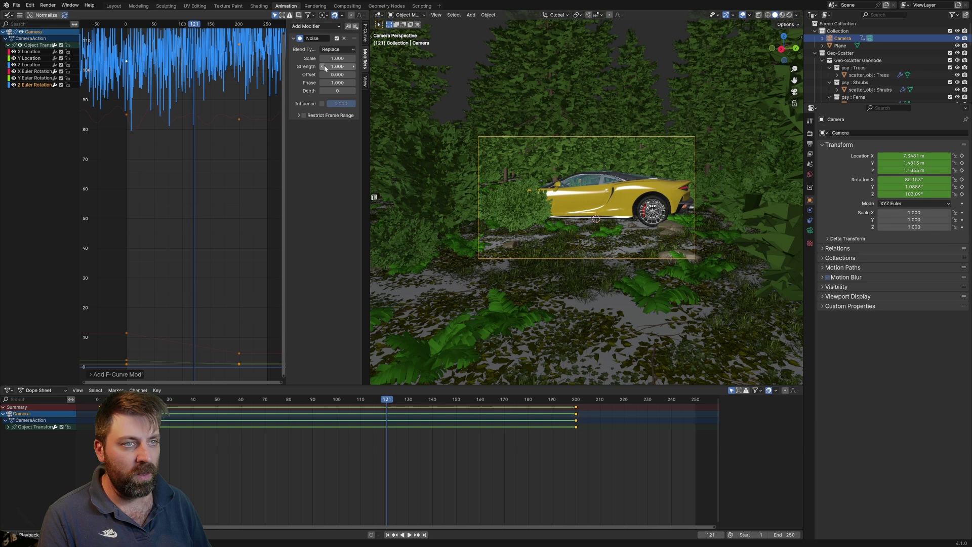
pyautogui.moveTo(331, 59)
pyautogui.mouseDown()
pyautogui.moveTo(365, 58)
pyautogui.moveTo(327, 75)
pyautogui.mouseUp()
pyautogui.click(336, 67)
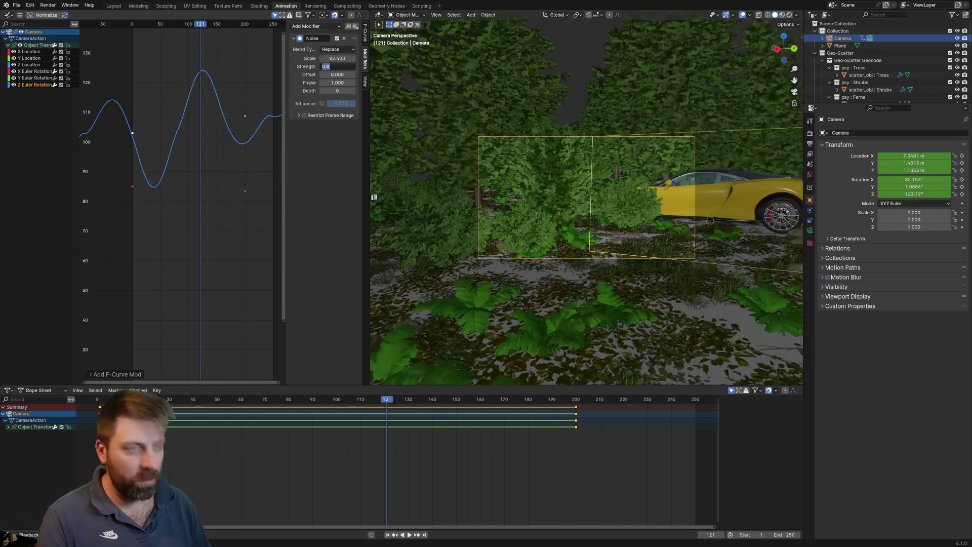
pyautogui.press('BackSpace')
pyautogui.write('0.2')
pyautogui.press('Return')
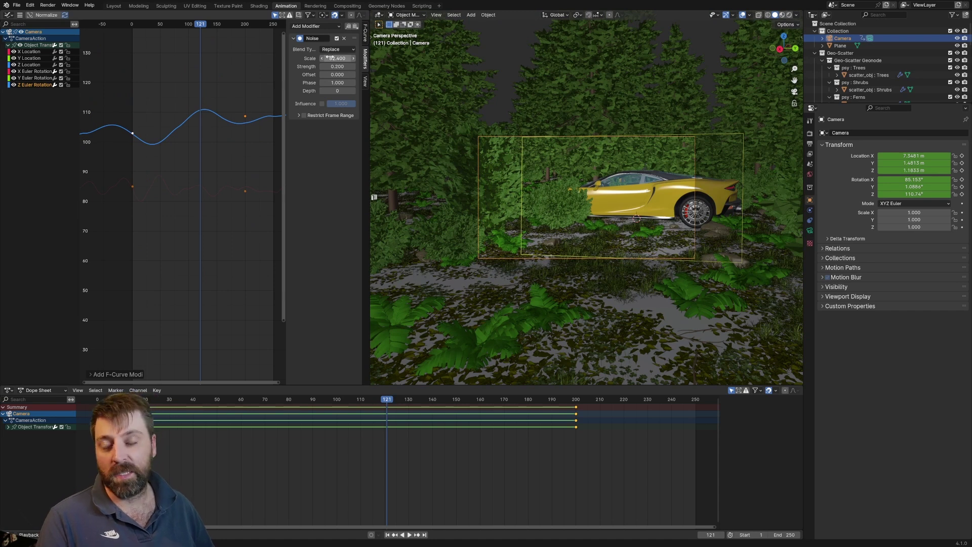
pyautogui.moveTo(334, 75); pyautogui.dragTo(400, 75)
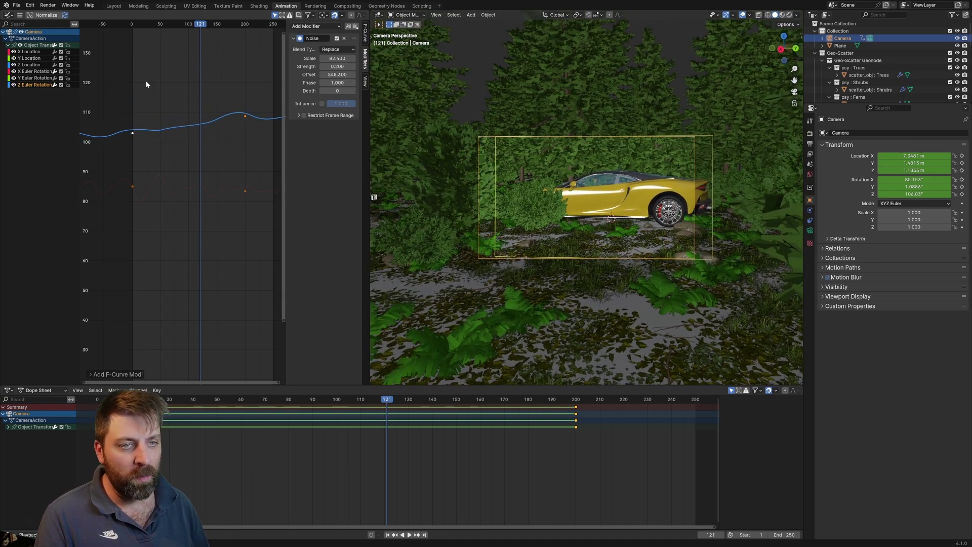
pyautogui.hotkey('shift', 'Left')
pyautogui.press('space')
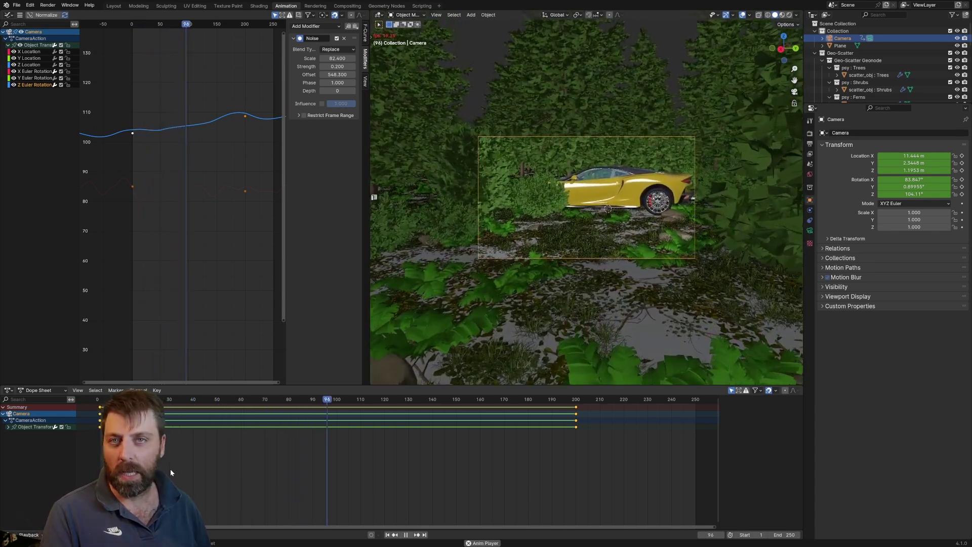
pyautogui.press('space')
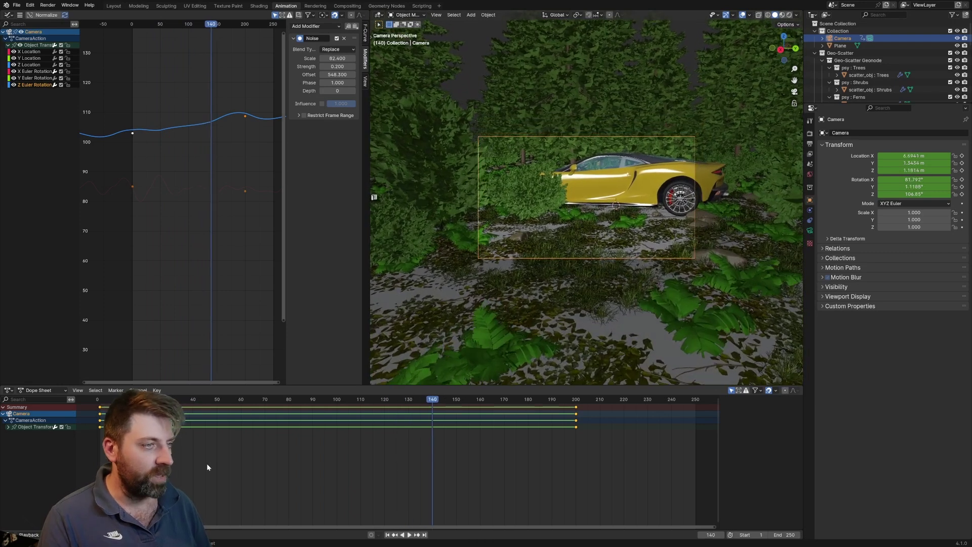
# Step: Enable the camera's Depth of Field and pick the McLaren body as its focus object
pyautogui.click(811, 230)
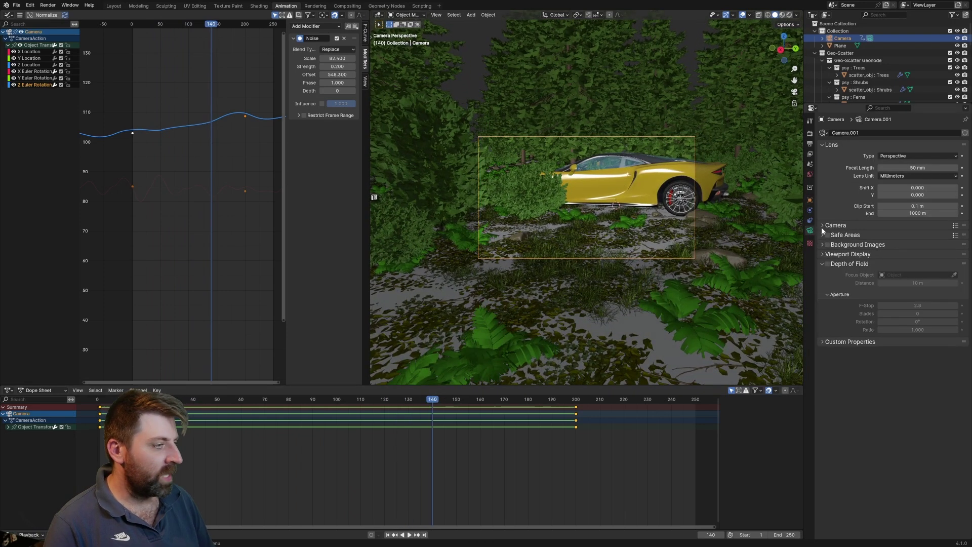
pyautogui.click(822, 225)
pyautogui.click(823, 225)
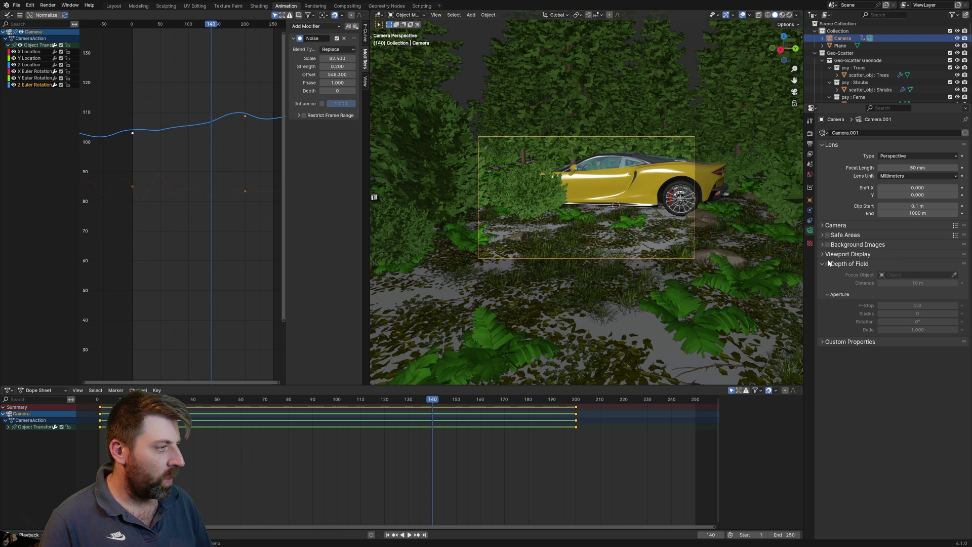
pyautogui.click(828, 264)
pyautogui.click(954, 275)
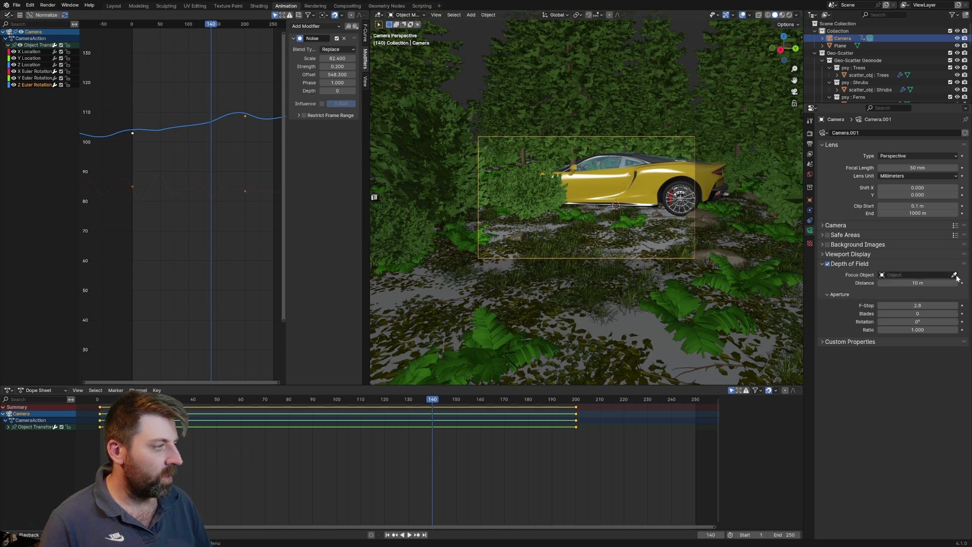
pyautogui.click(637, 184)
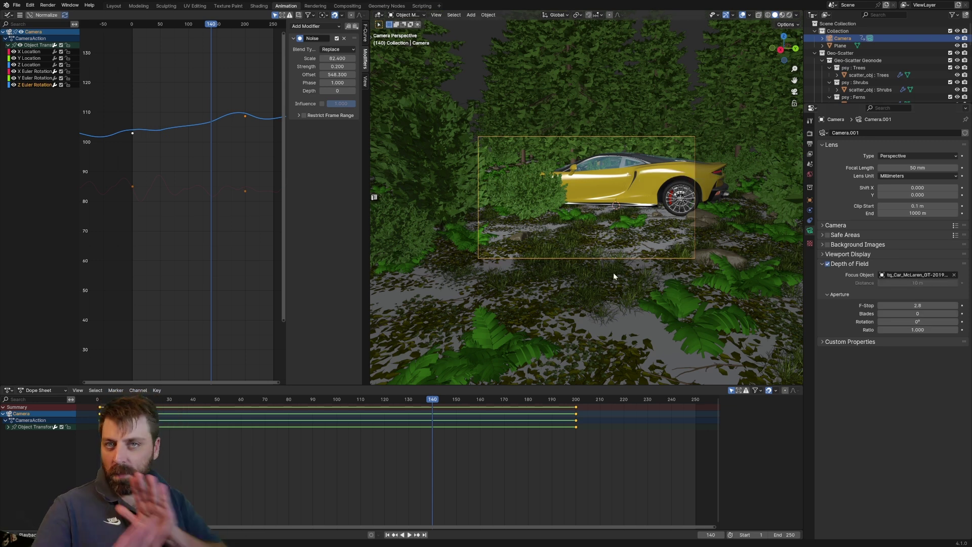